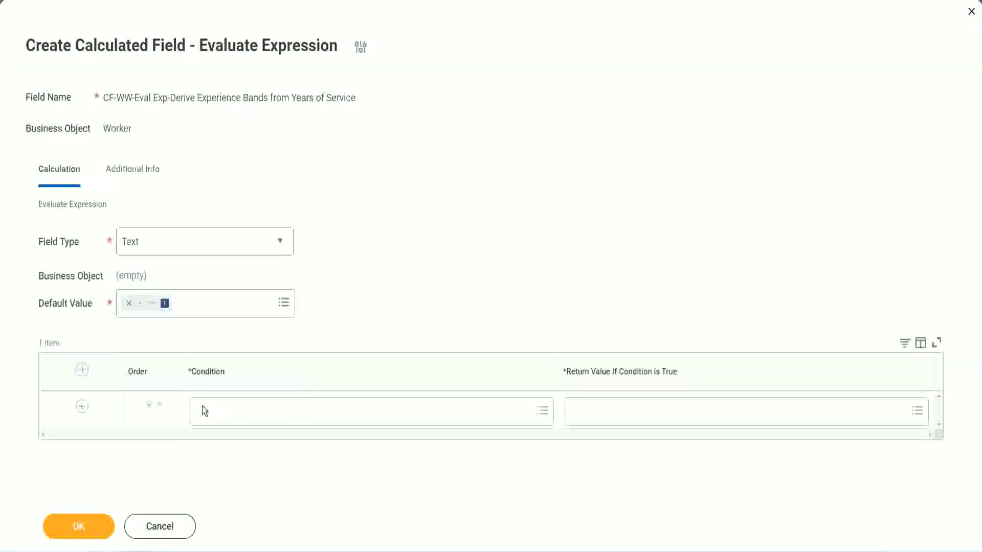
- Select the full field name 'CF-WW-TF-Length of Service between 0 and 7 years' on line 13 of the notes
left_click(231, 411)
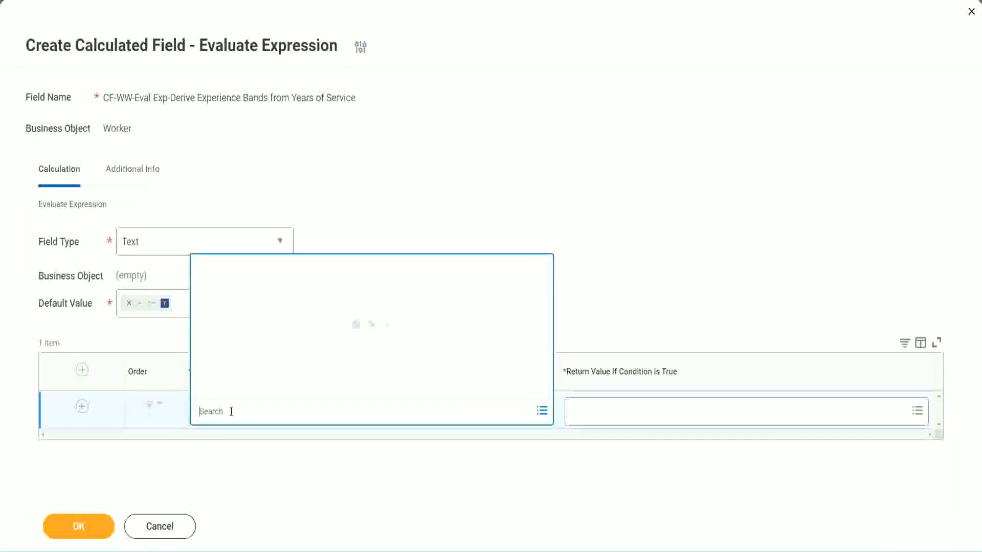
left_click(376, 231)
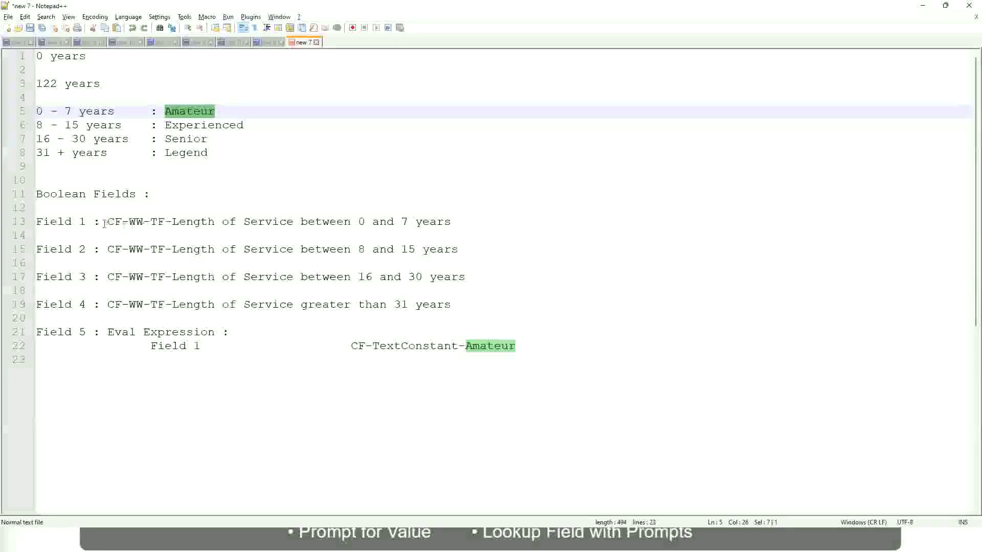
double_click(109, 221)
left_click_drag(169, 222, 452, 226)
key("ctrl+c")
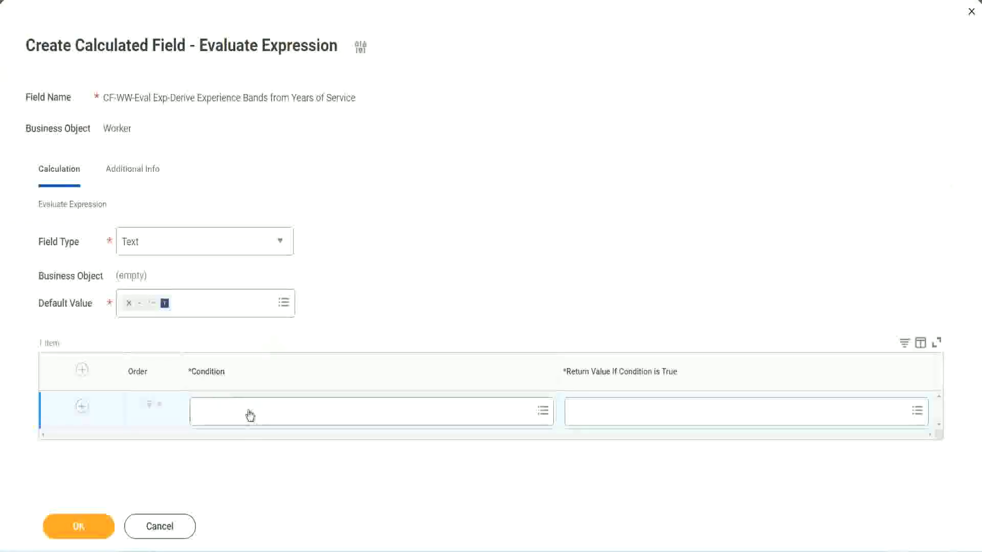
- Paste and pick CF-WW-TF-Length of Service between 0 and 7 years as the first condition
left_click(249, 415)
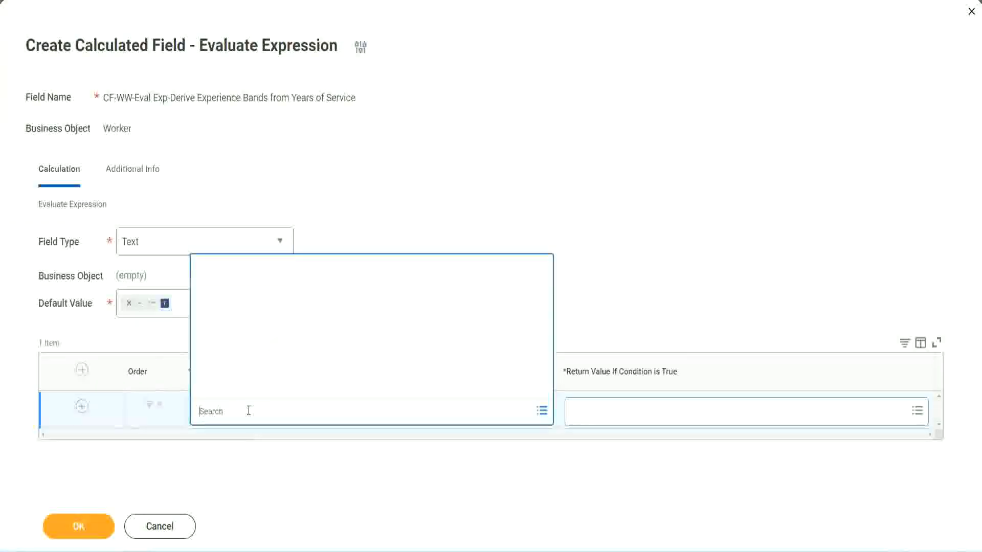
key("ctrl+v")
key("Return")
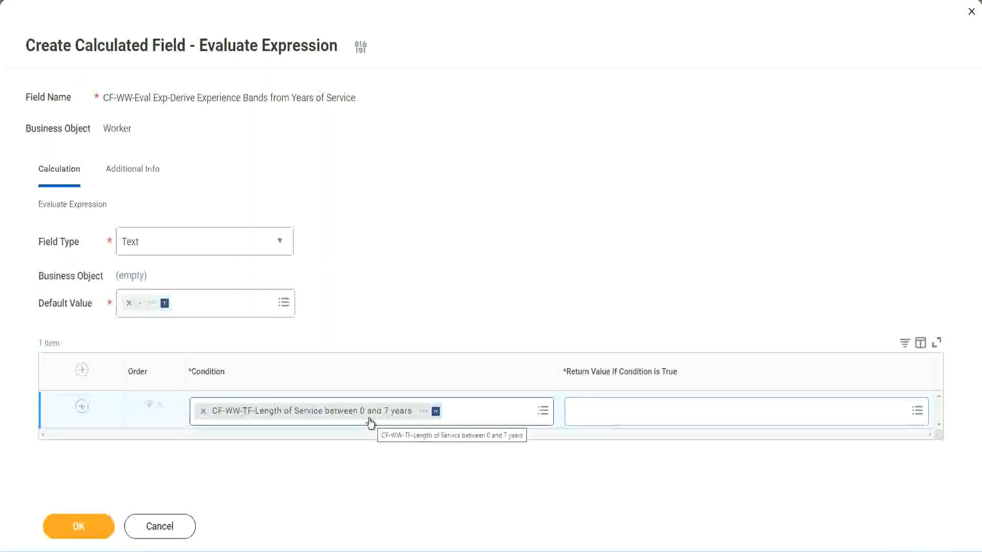
left_click(637, 415)
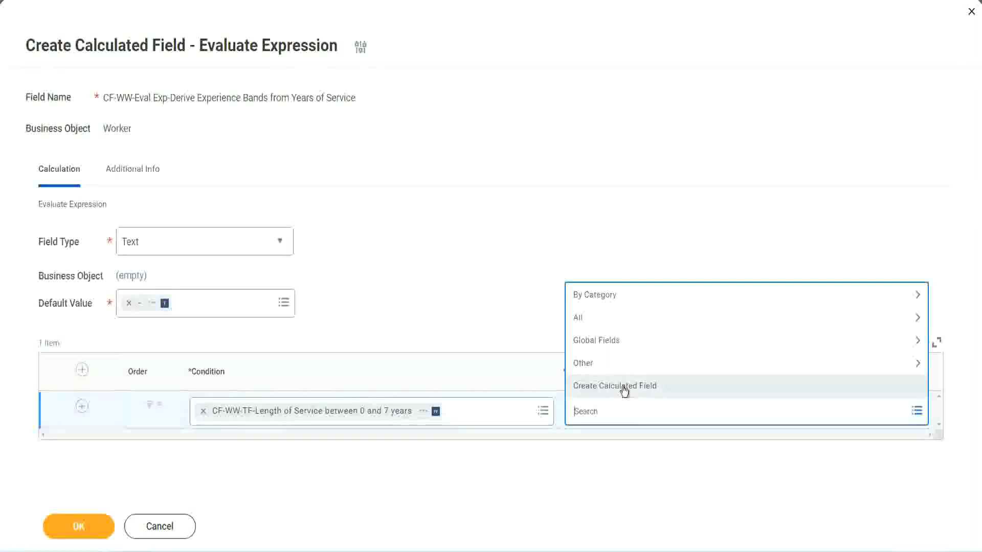
left_click(568, 251)
left_click(591, 416)
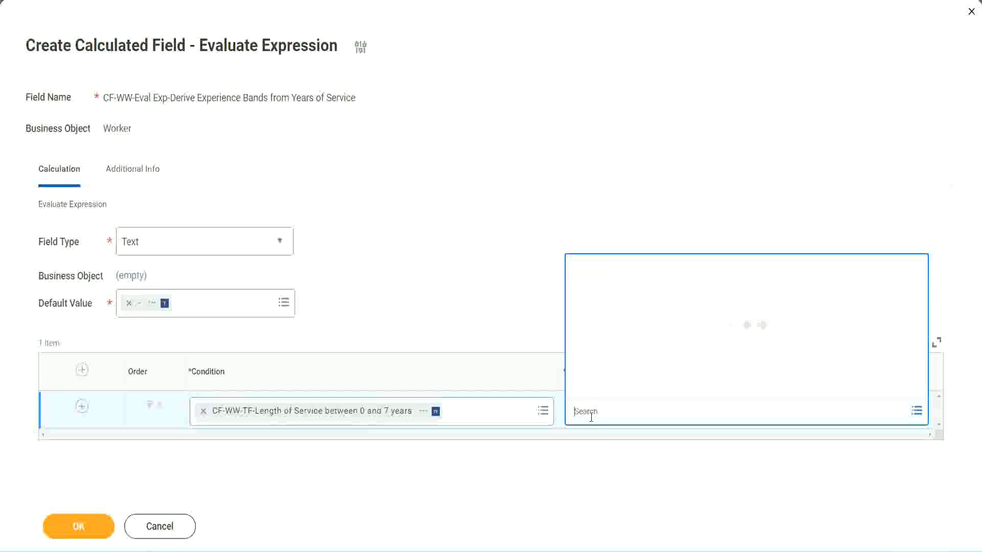
type("Amaterue")
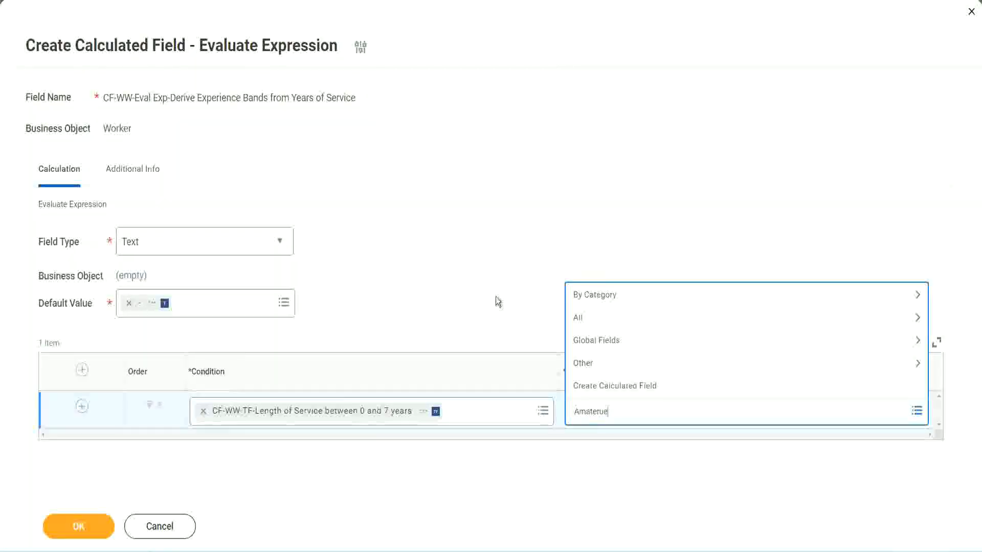
left_click(495, 297)
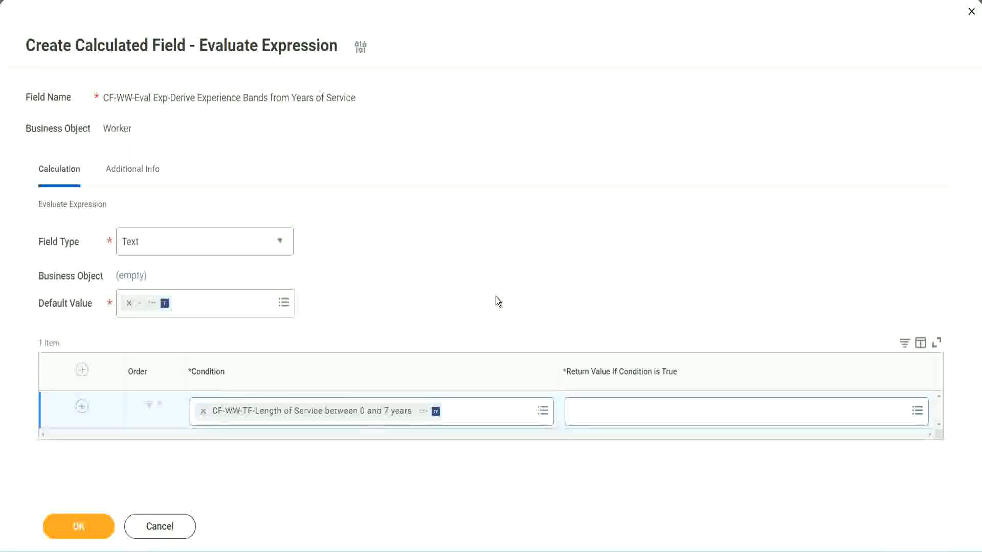
left_click(619, 417)
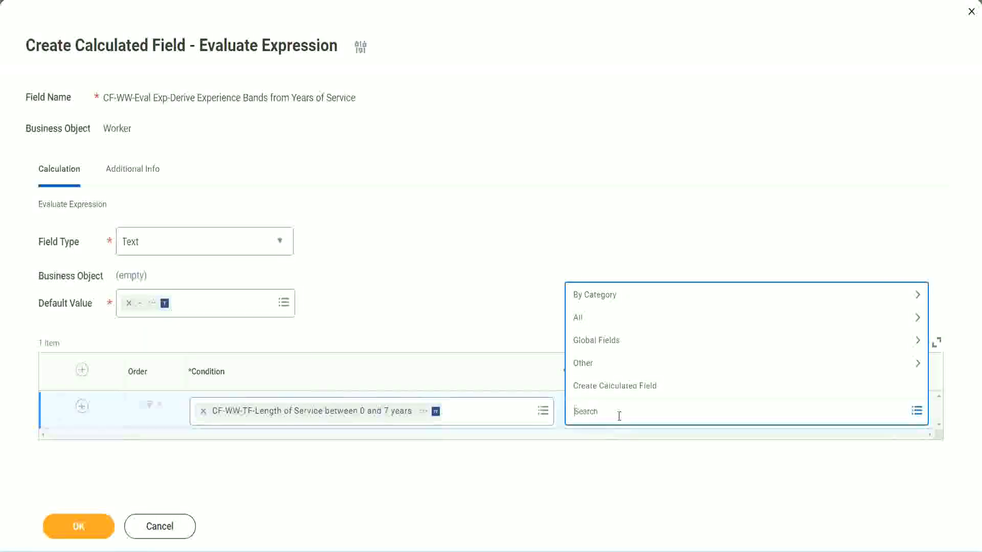
left_click(495, 298)
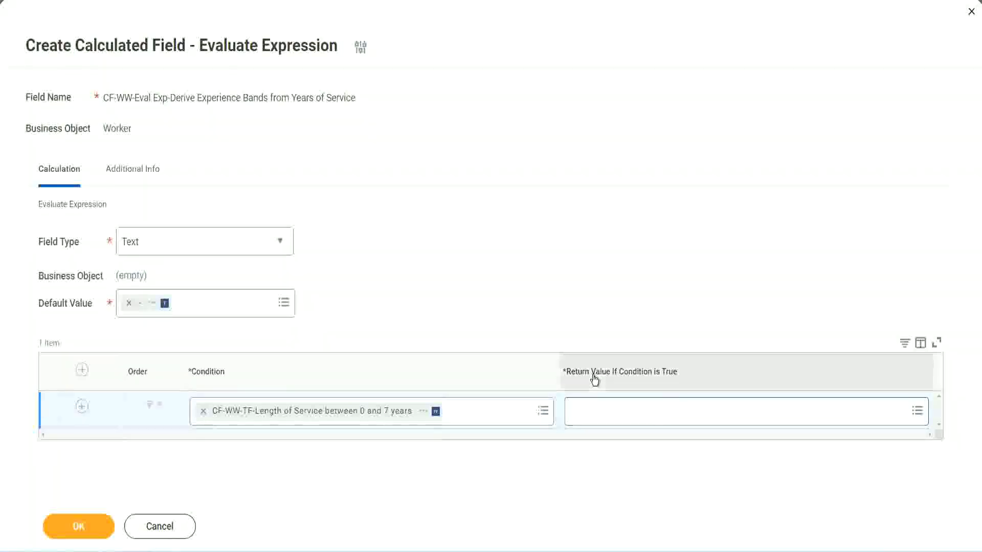
left_click(636, 414)
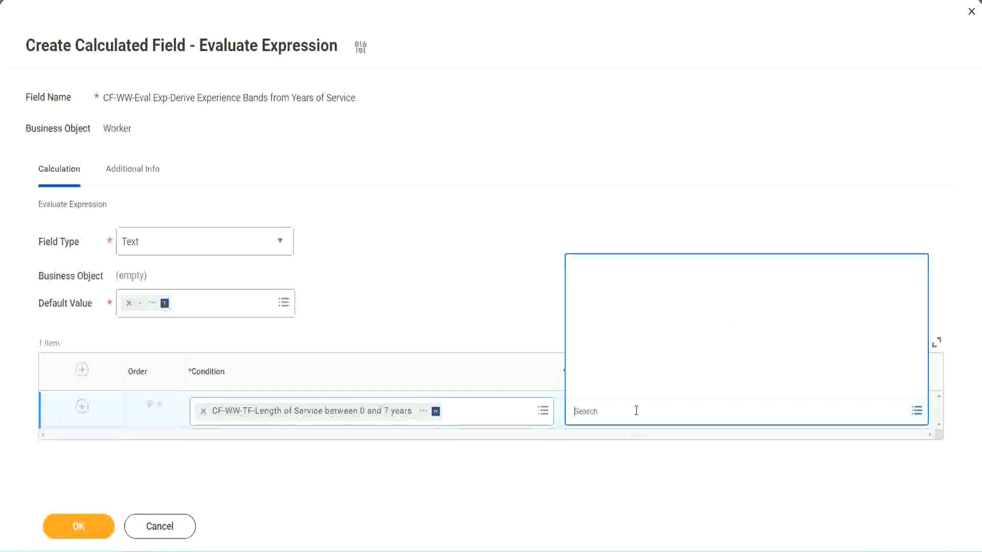
- Start a new return-value calculated field named CF-WW-TC-Amateur on the Global business object
left_click(629, 388)
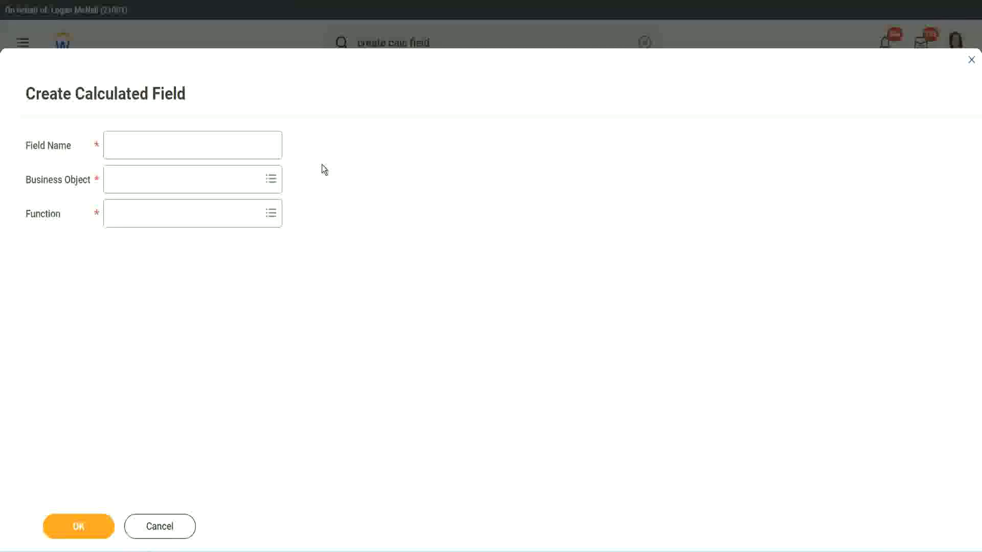
left_click(118, 146)
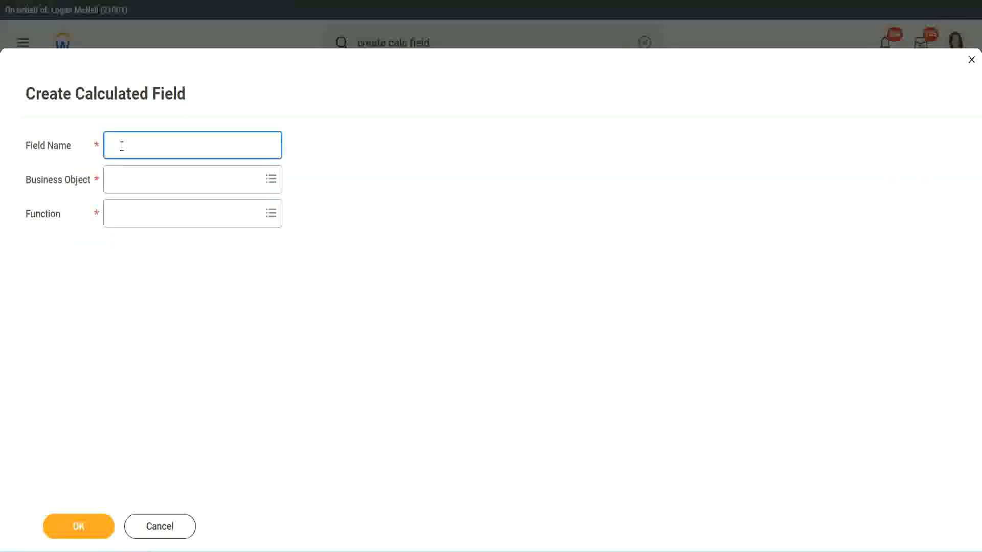
type("CFTC-Amateur")
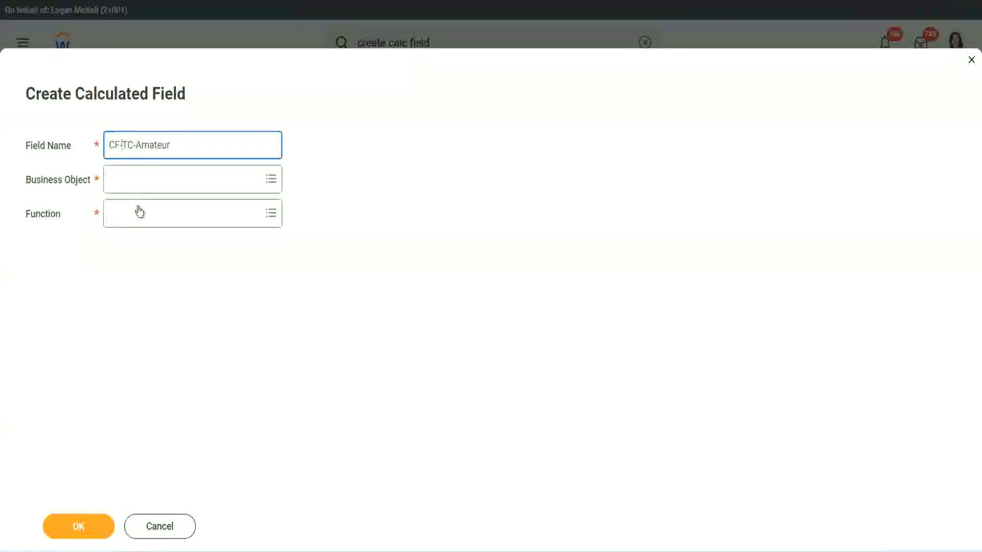
type("WW-")
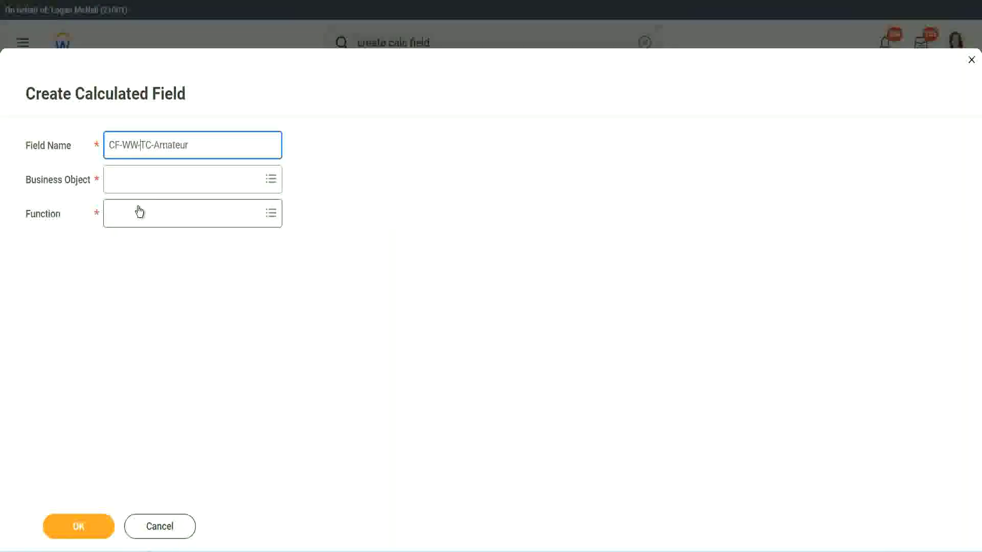
left_click(139, 180)
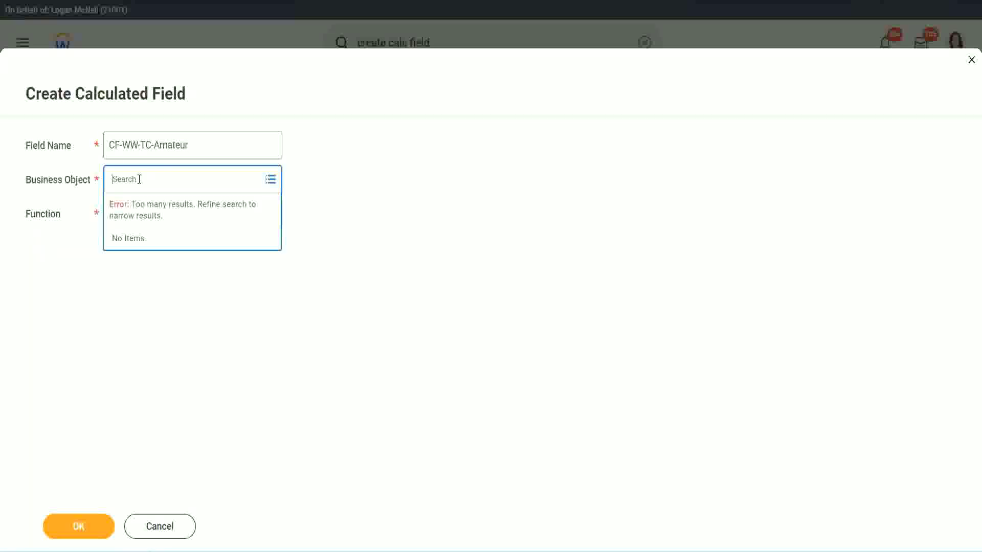
type("worker")
key("BackSpace")
key("BackSpace")
key("BackSpace")
key("BackSpace")
key("BackSpace")
key("BackSpace")
type("global")
key("Return")
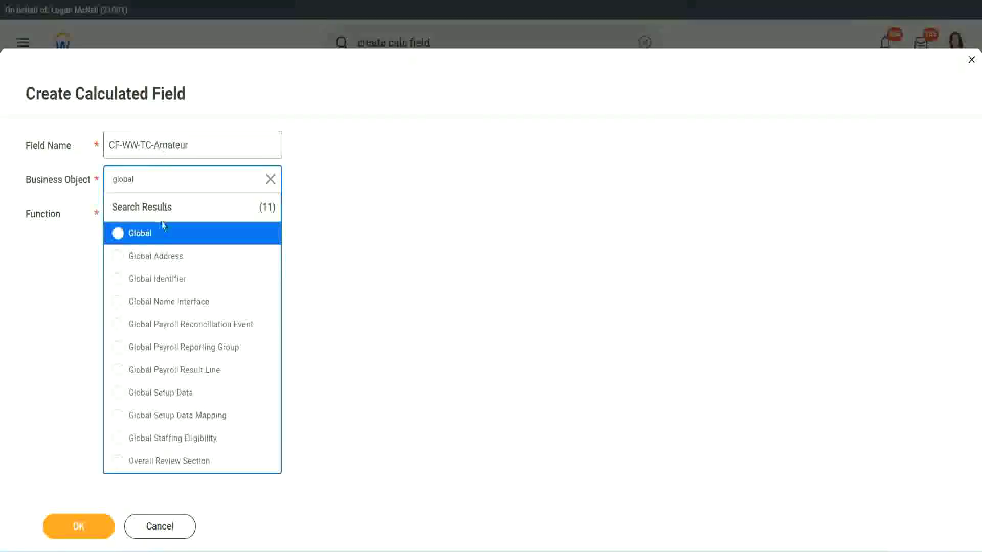
left_click(153, 241)
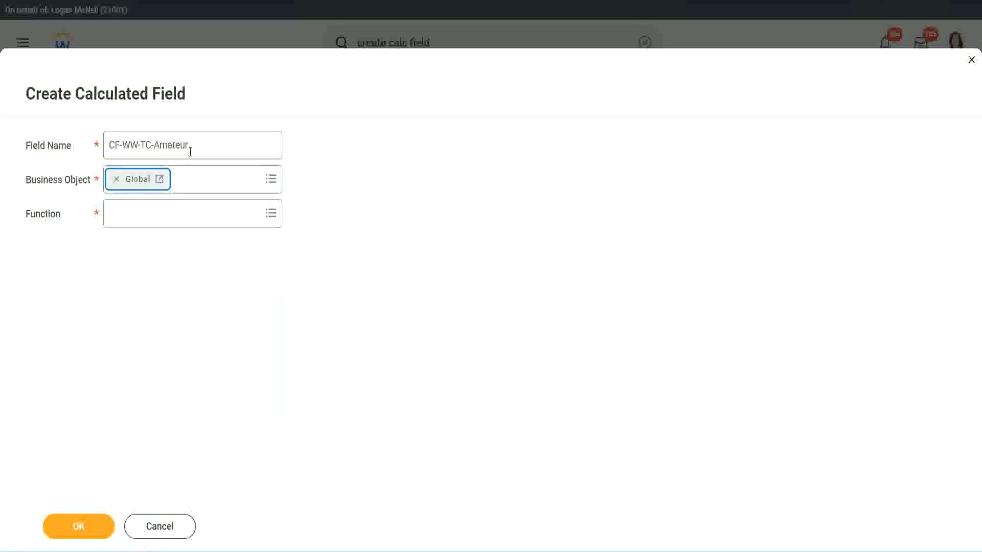
- Set the new field's function to Text Constant and submit it
triple_click(254, 139)
left_click(212, 145)
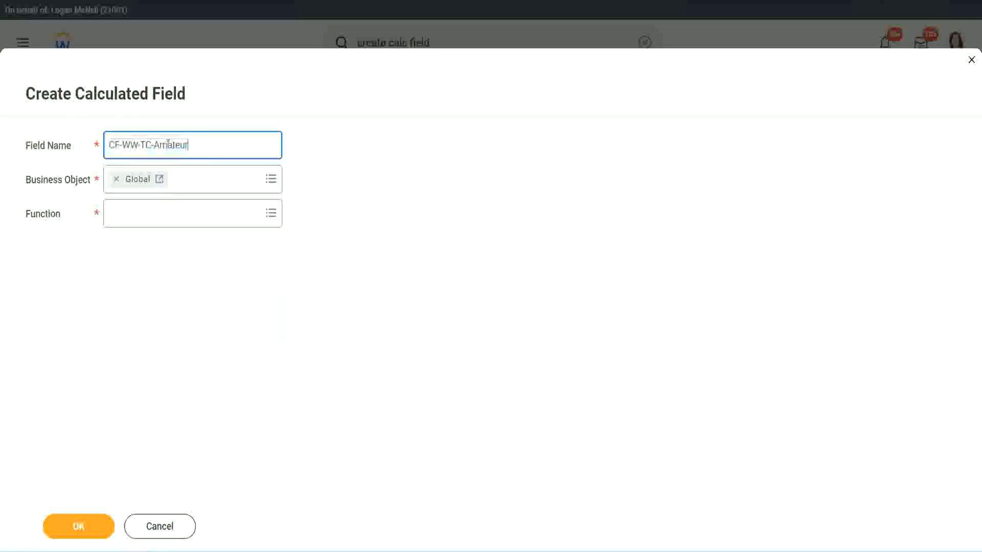
double_click(194, 143)
left_click(203, 143)
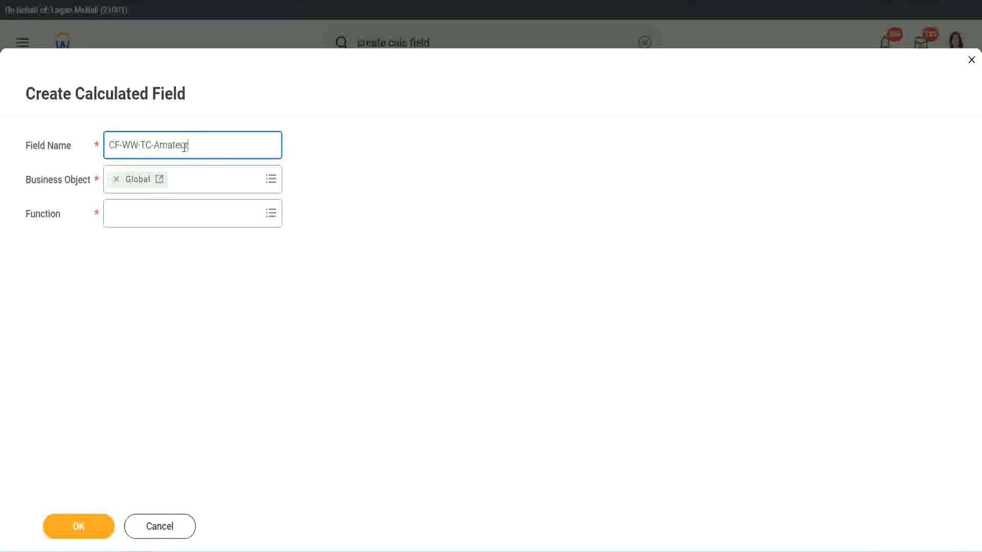
double_click(183, 147)
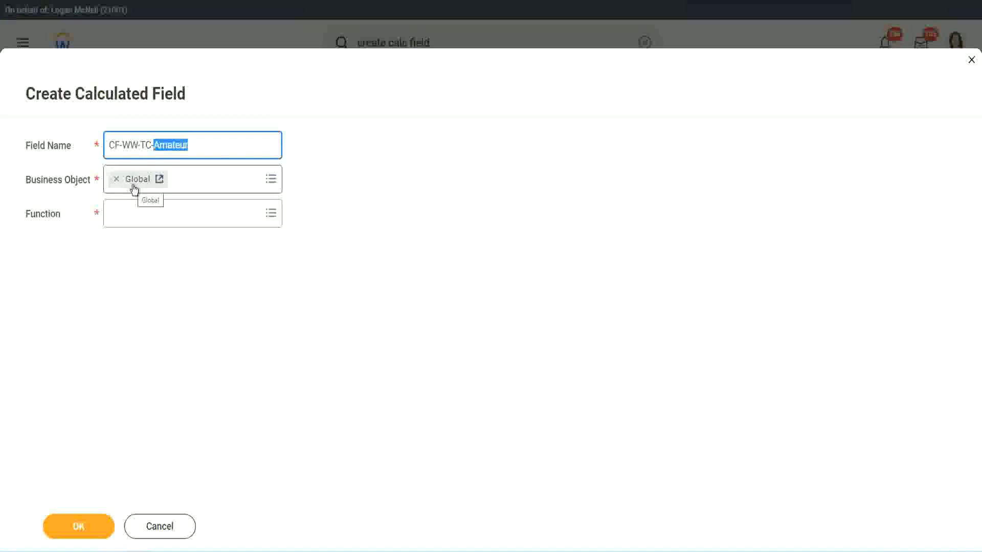
left_click(137, 212)
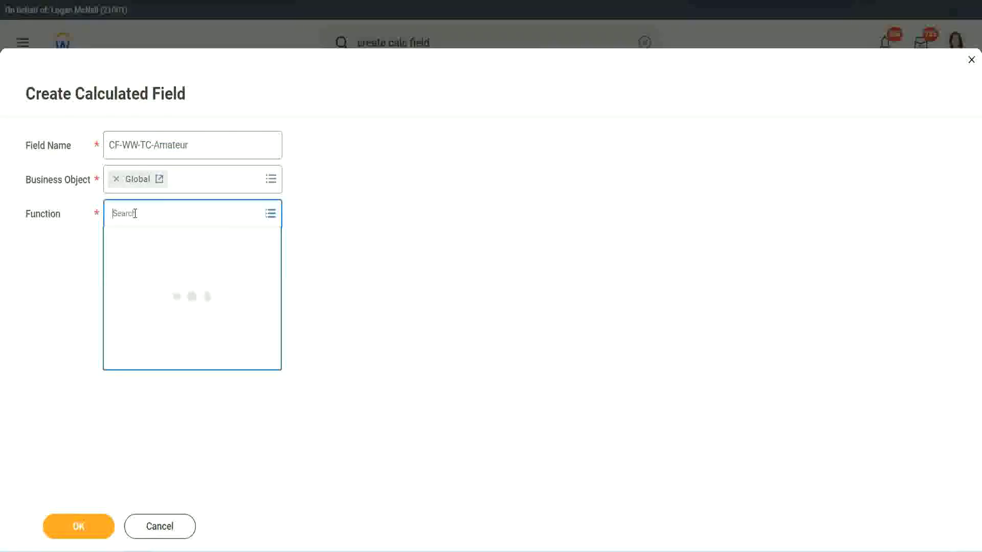
type("text const")
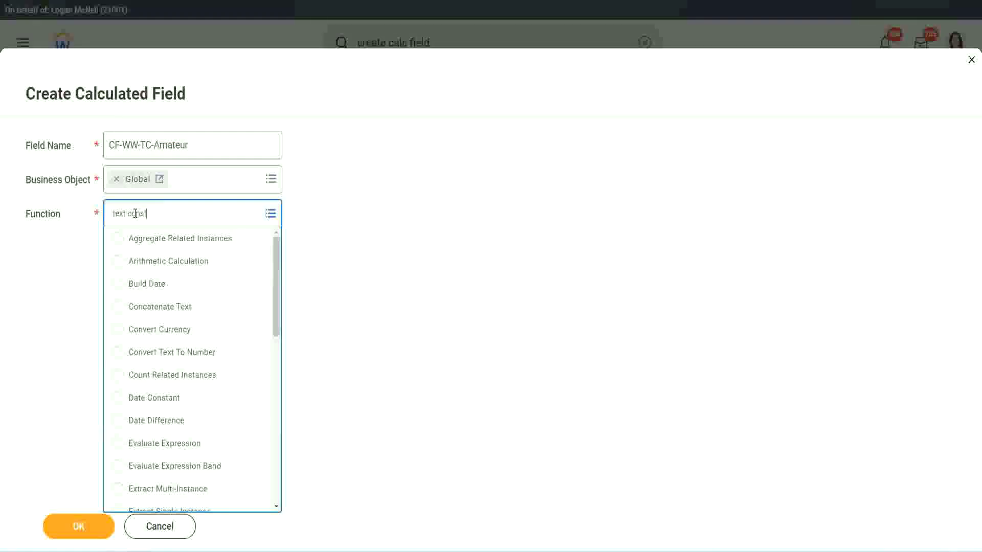
key("Return")
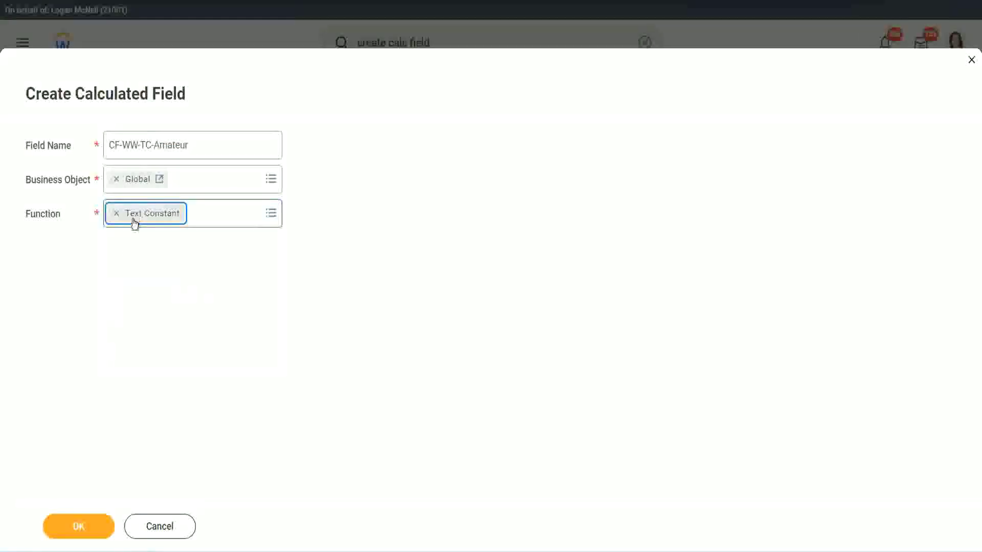
left_click(83, 532)
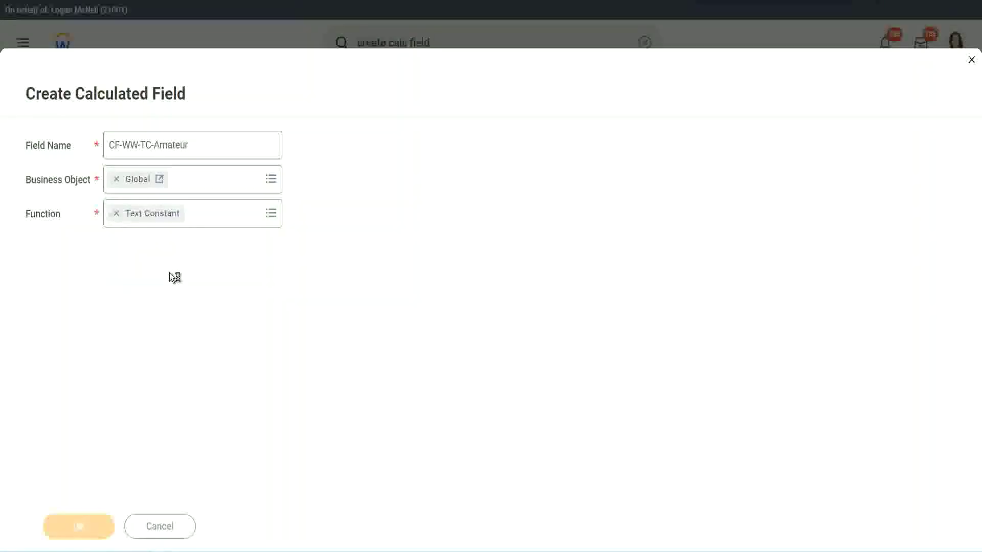
- Save the text constant with value Amateur and copy the CF-WW-TC-Amateur name
left_click(141, 284)
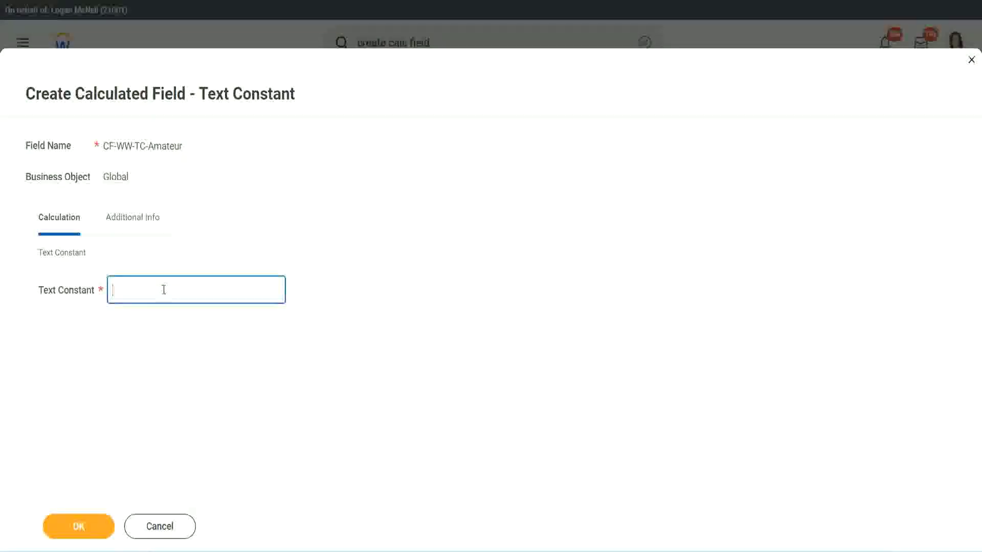
type("Amateur")
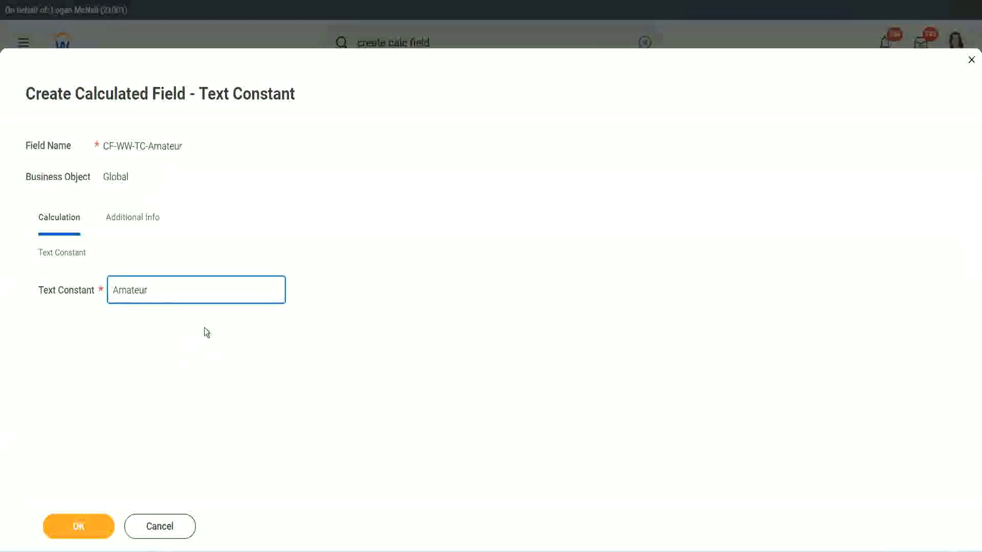
left_click(77, 526)
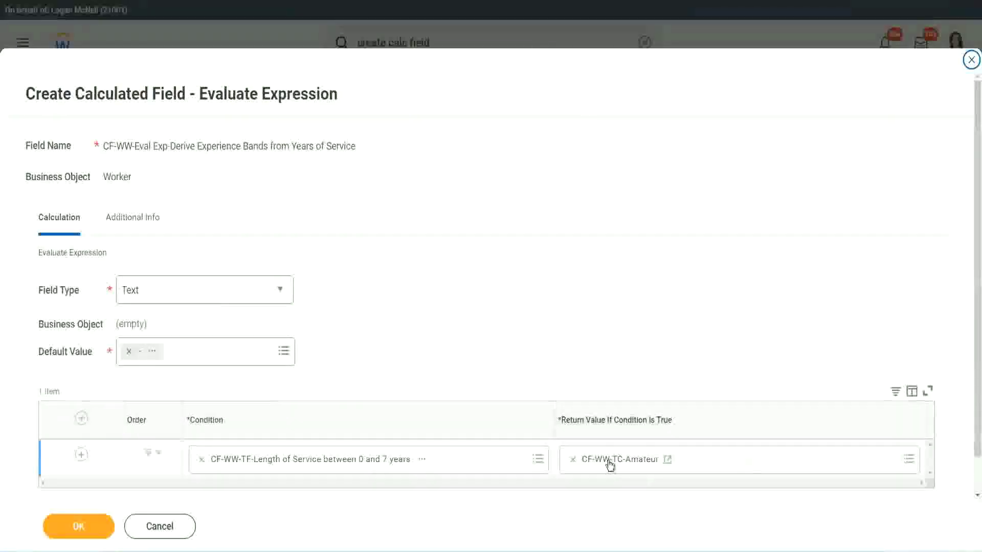
right_click(610, 463)
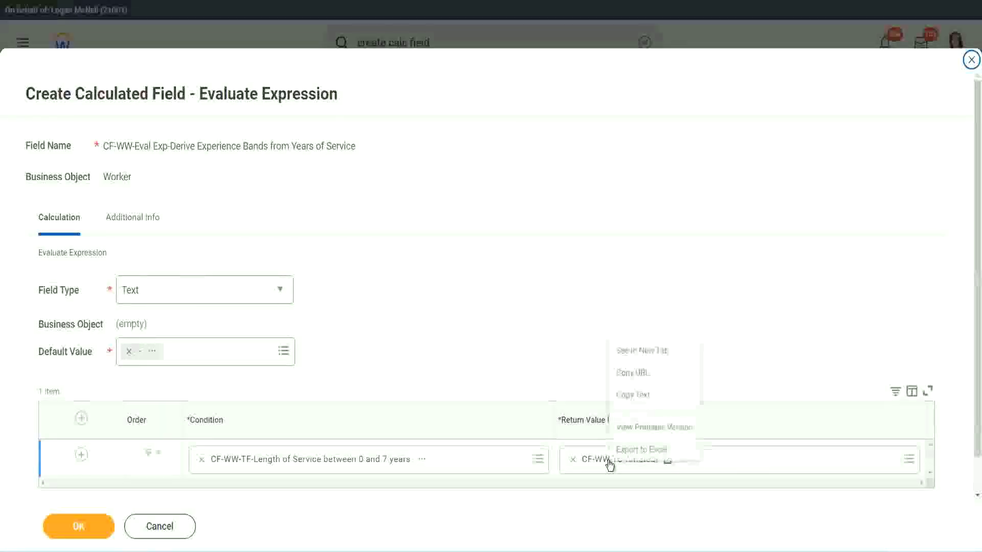
left_click(642, 396)
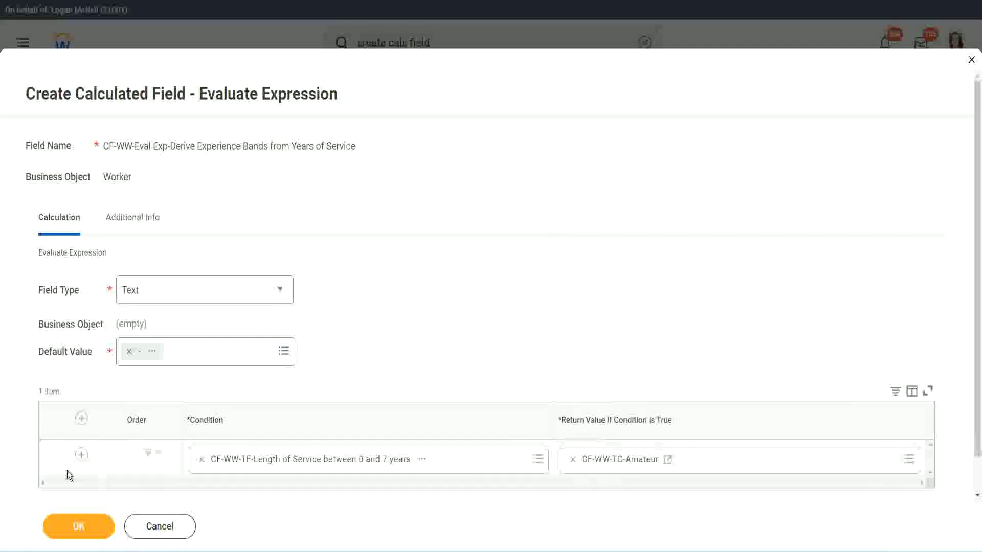
- Add two more condition rows and set row 2 to the 8–15 years field
left_click(80, 455)
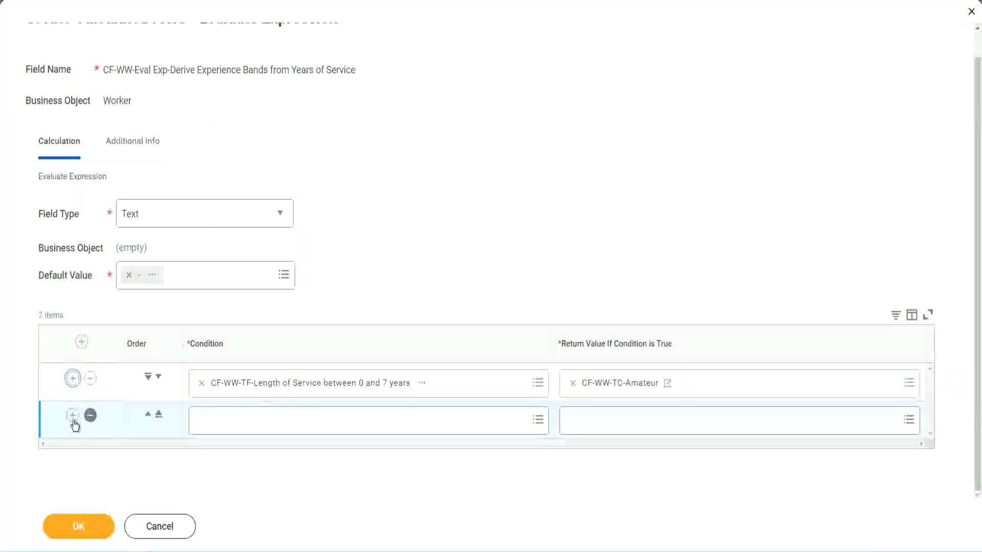
left_click(73, 415)
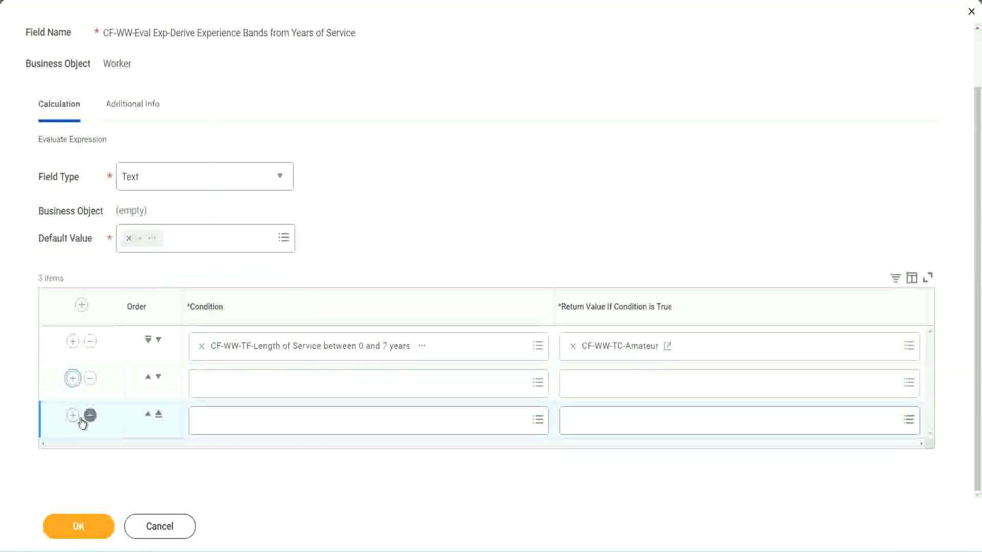
left_click(74, 416)
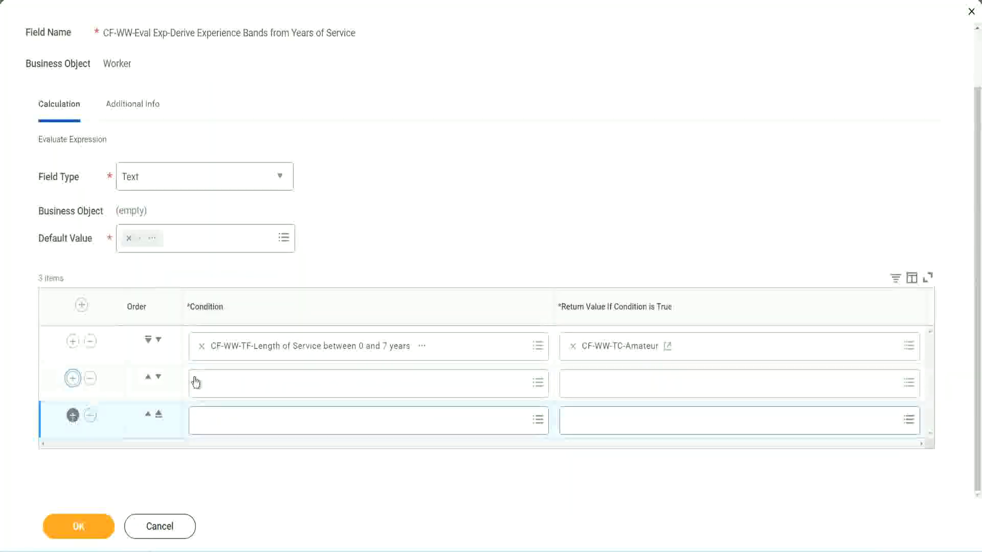
left_click(242, 387)
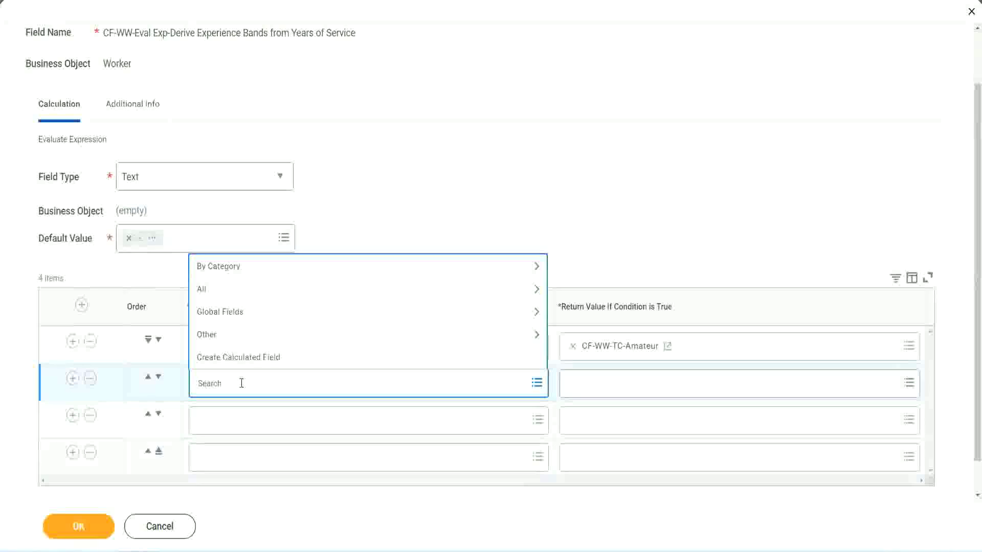
type("cf-ww-tf")
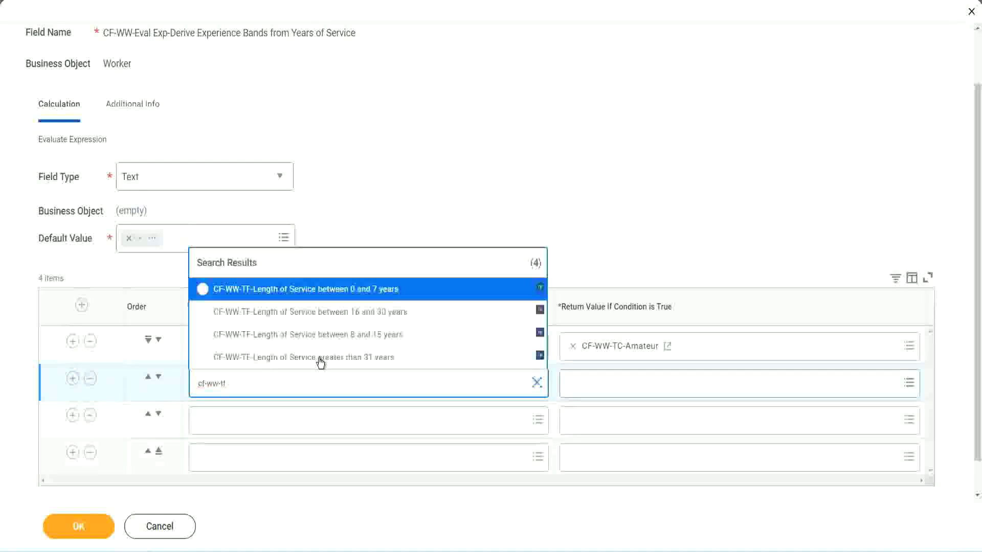
left_click(378, 336)
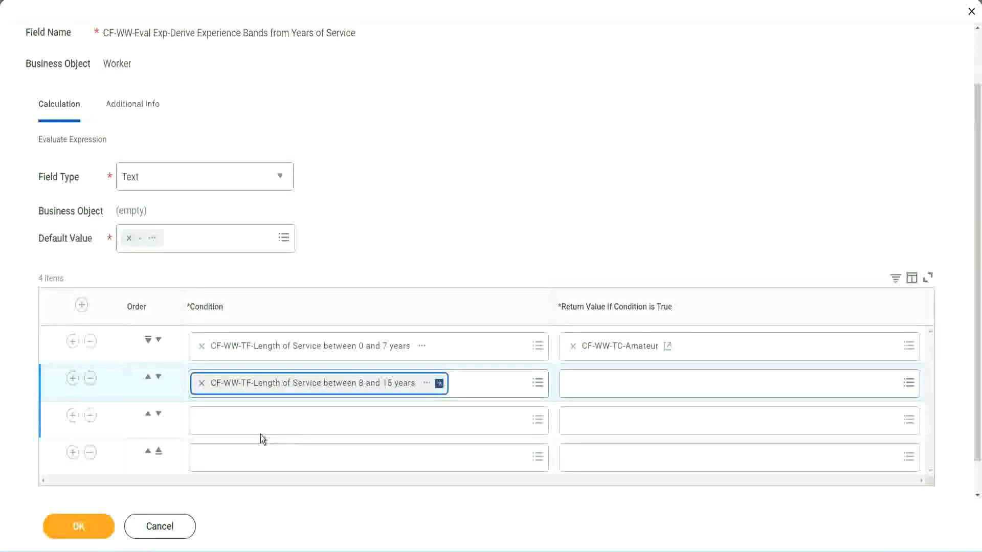
- Set rows 3 and 4 to the 16–30 years and over 31 years fields
left_click(248, 418)
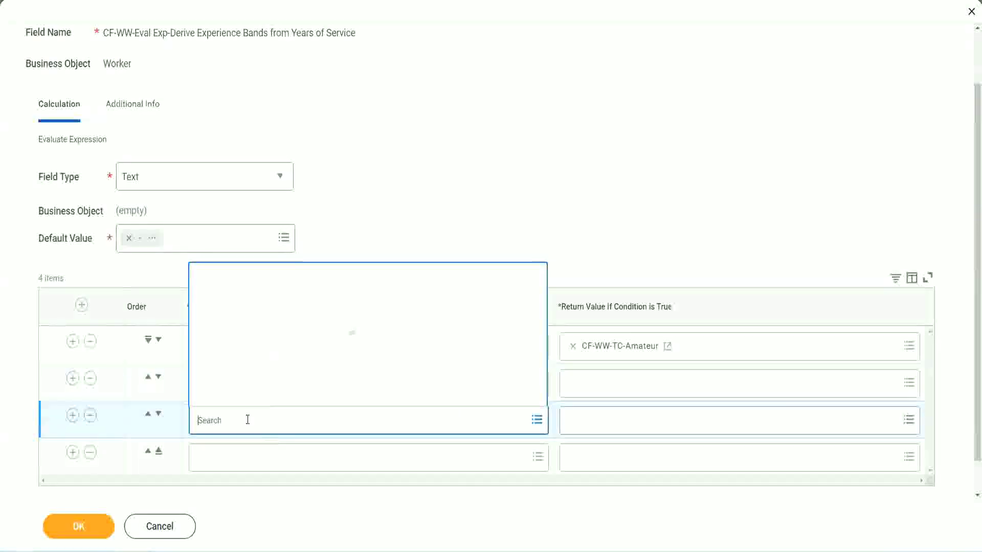
type("cf-ww-tf")
key("Return")
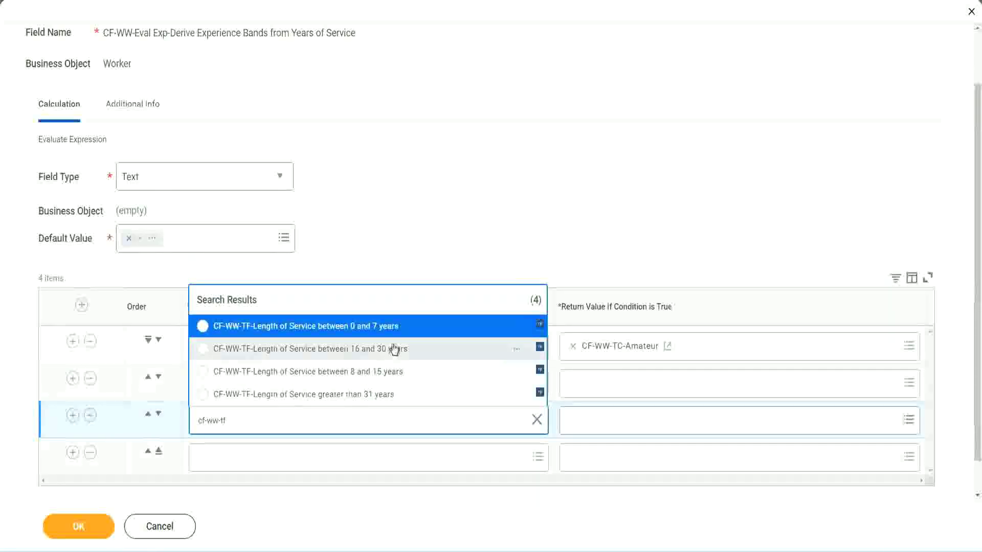
left_click(394, 353)
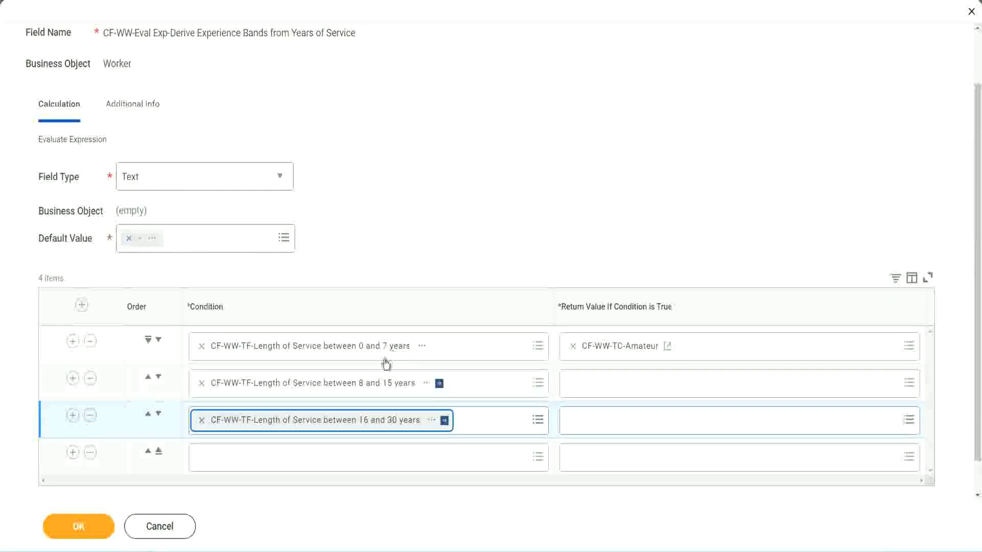
left_click(231, 458)
type("cf-ww")
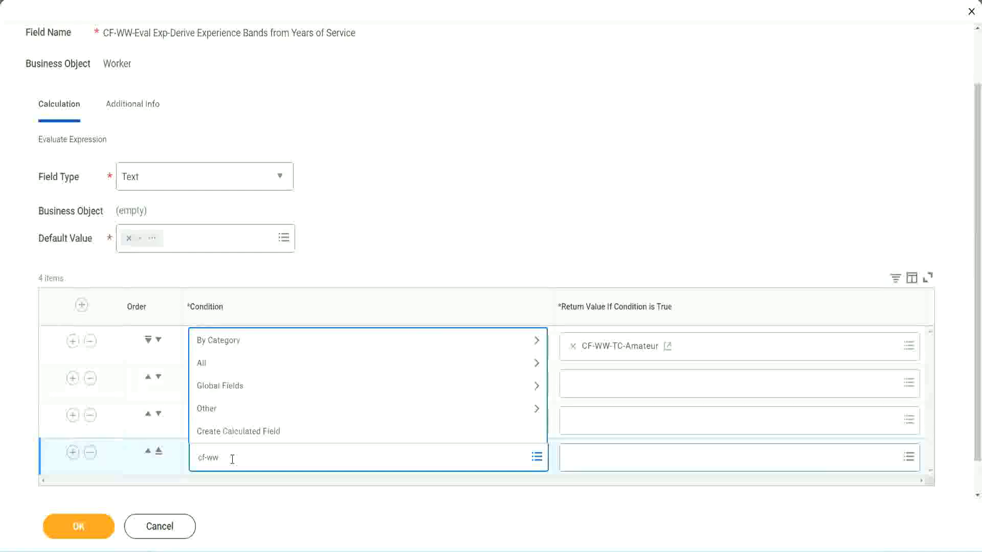
type(" tf 31")
key("Return")
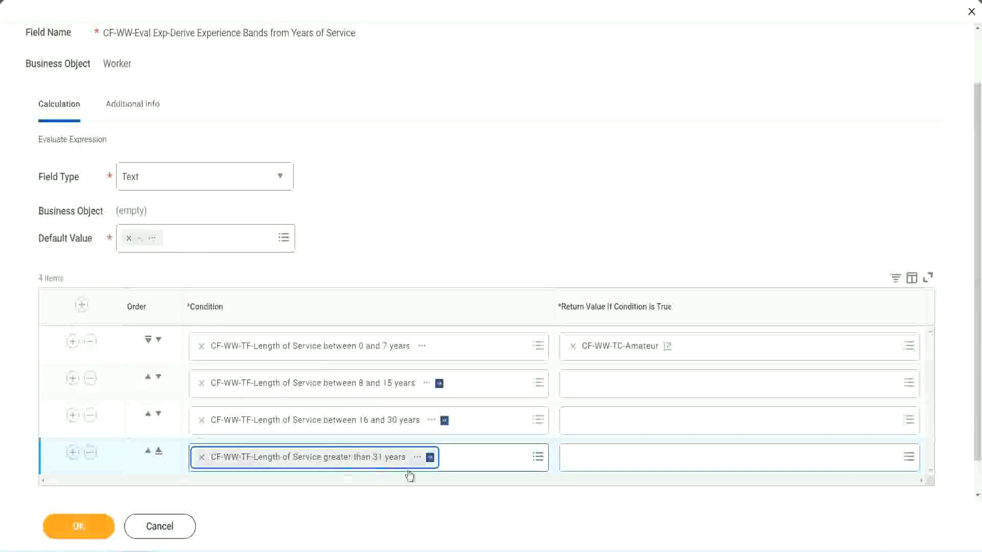
left_click(442, 216)
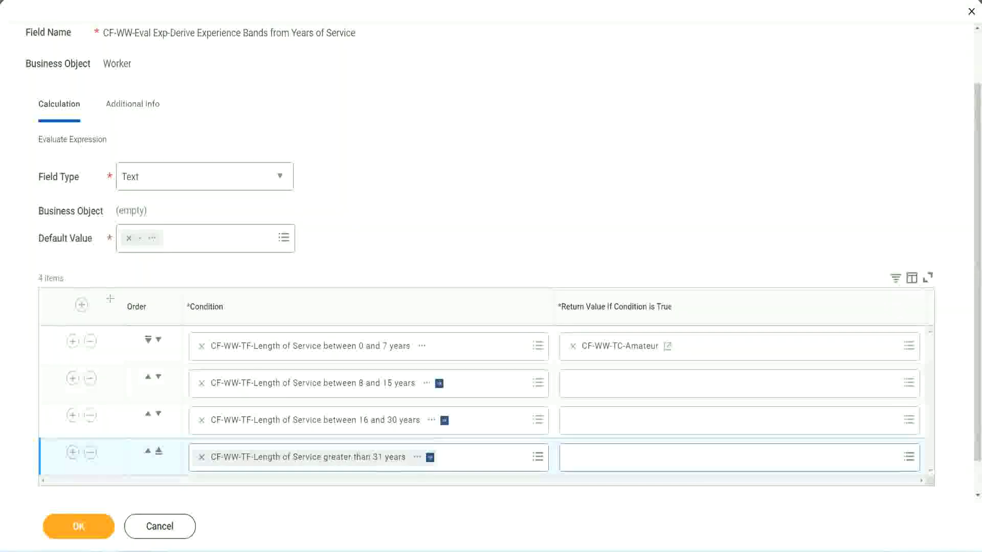
left_click_drag(110, 299, 109, 404)
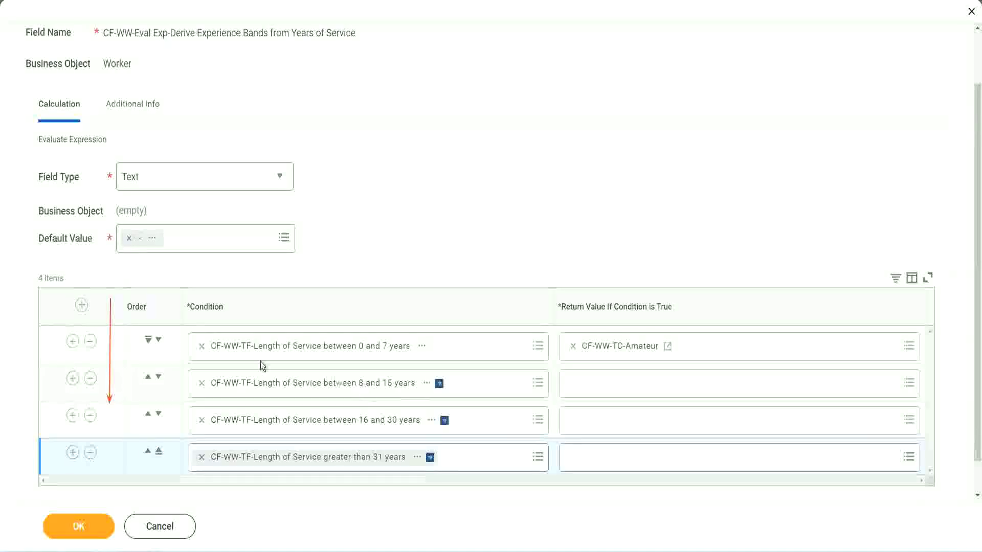
left_click(148, 379)
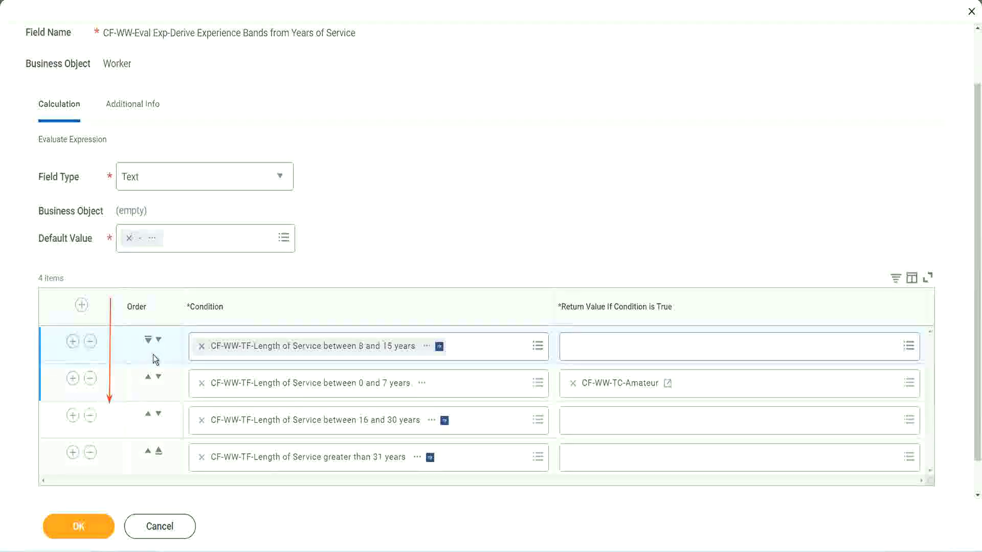
left_click(158, 339)
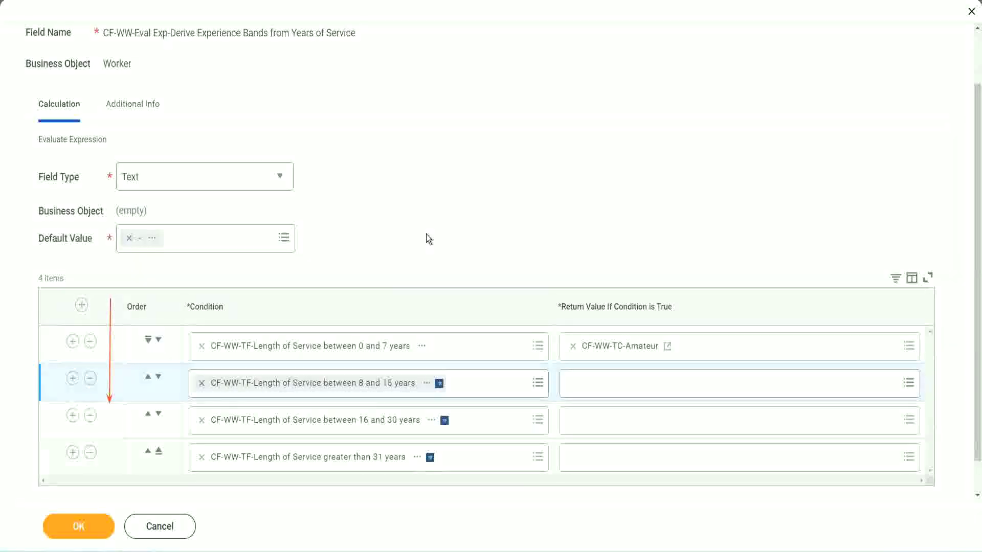
left_click(148, 379)
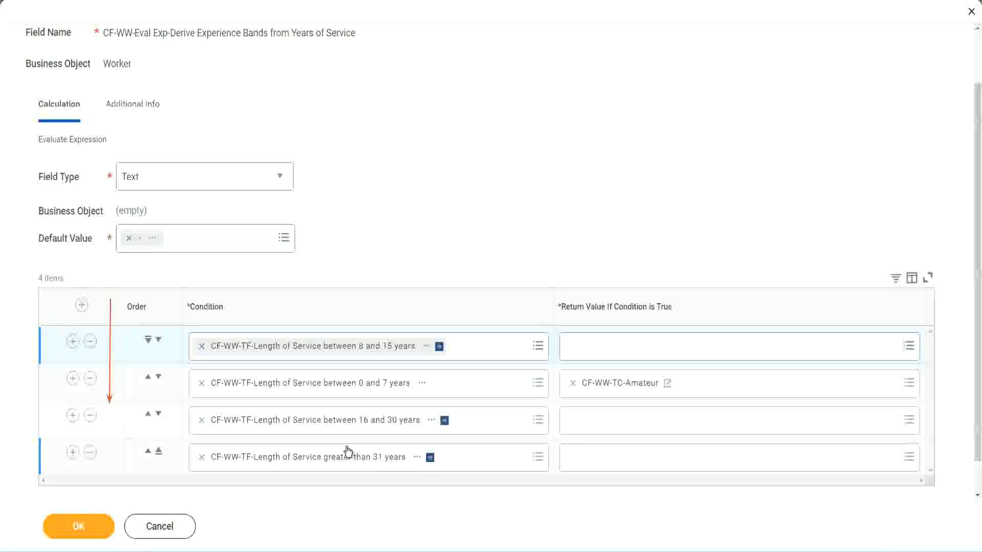
right_click(621, 391)
left_click(588, 441)
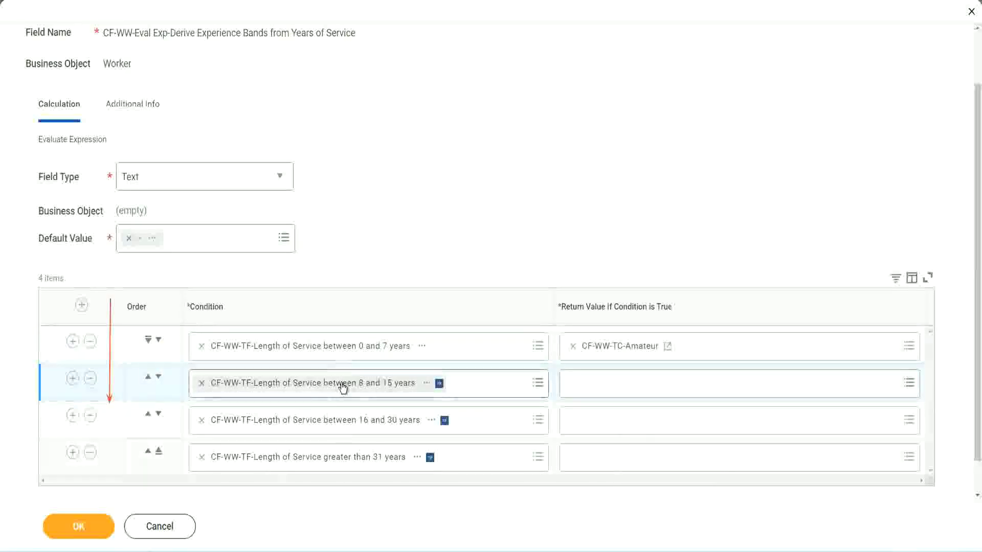
- Create a new row-2 return-value field named CF-WW-TC-Experienced from the copied Amateur name
left_click(573, 383)
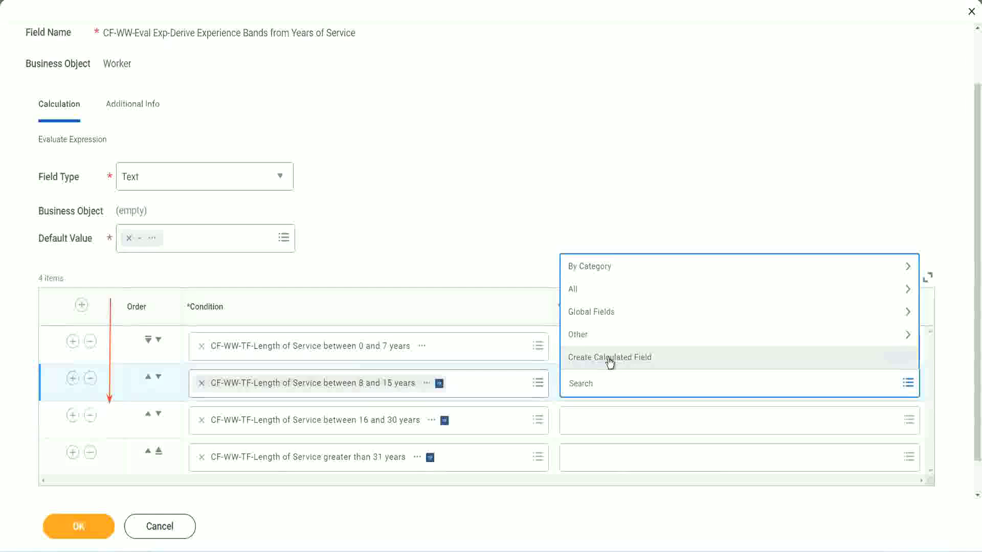
left_click(609, 358)
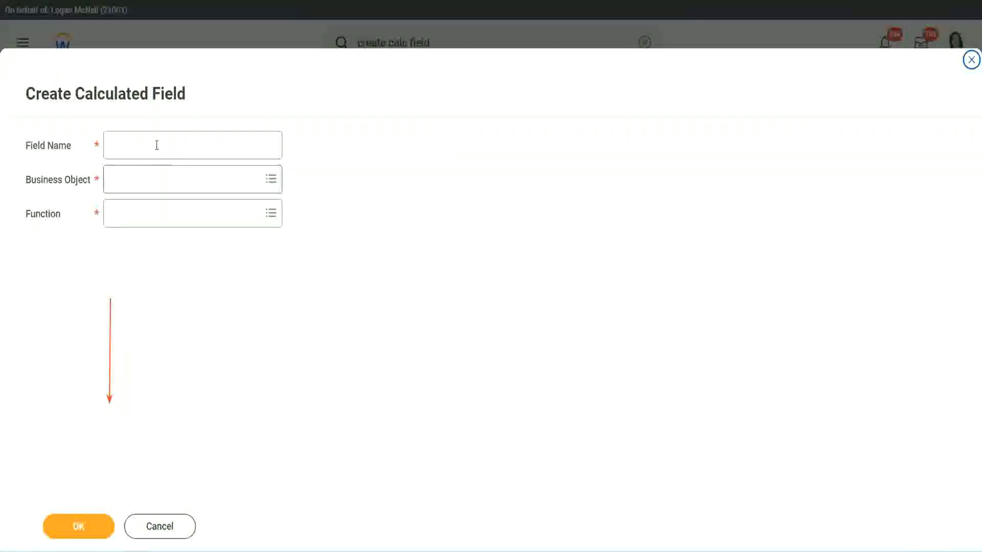
left_click(155, 145)
key("ctrl+v")
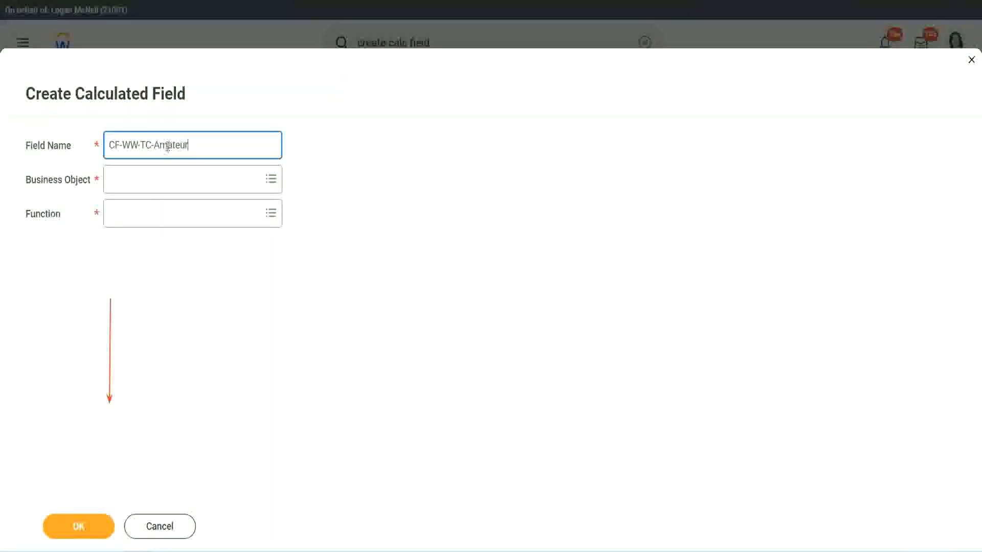
double_click(184, 145)
key("BackSpace")
type("Experienced")
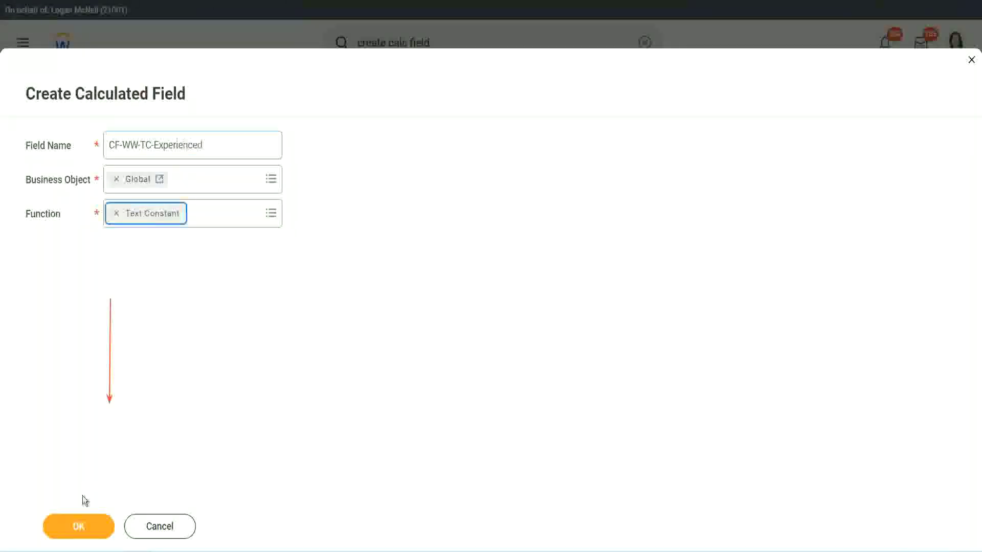
left_click(78, 527)
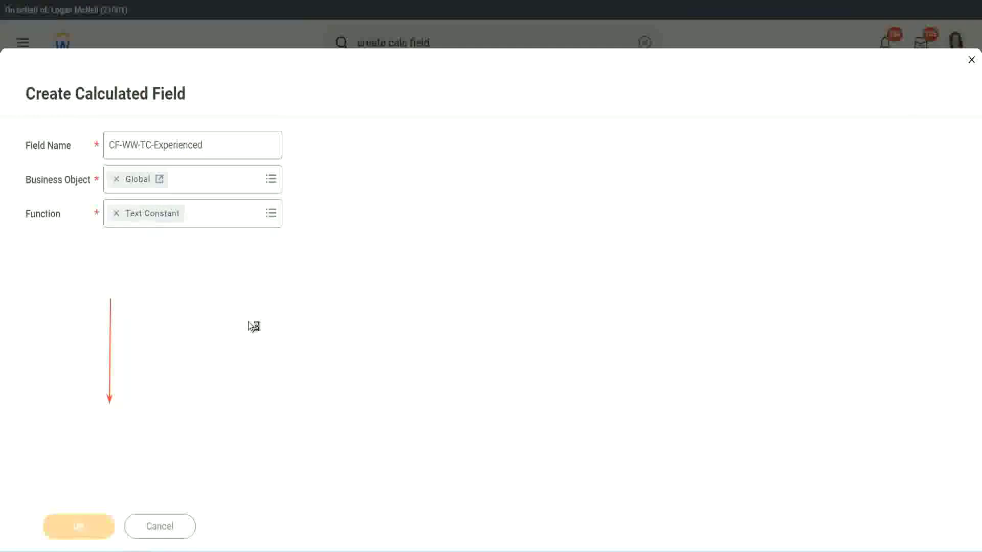
- Give the text constant the value Experienced and save it
left_click(148, 290)
type("Experienced")
left_click(81, 525)
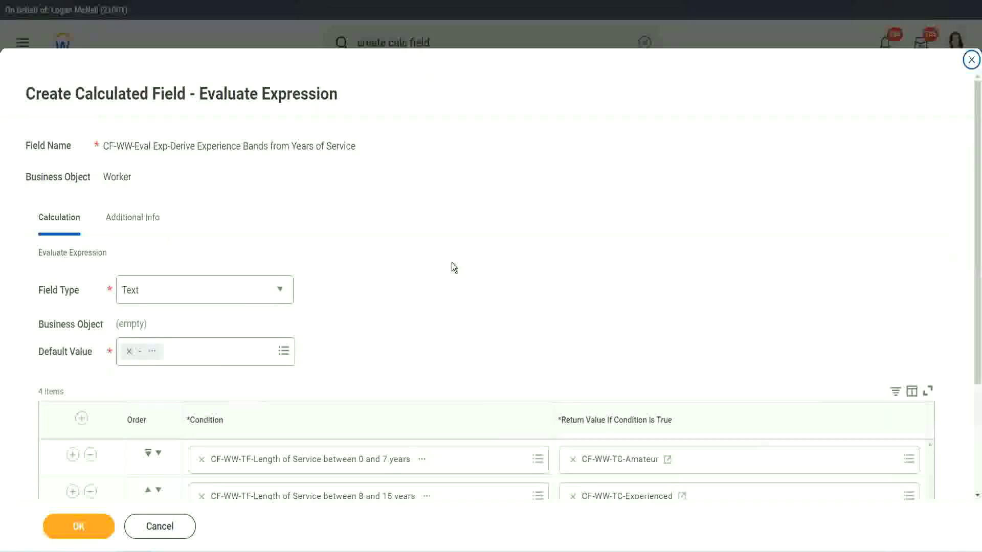
scroll(452, 267, "down", 3)
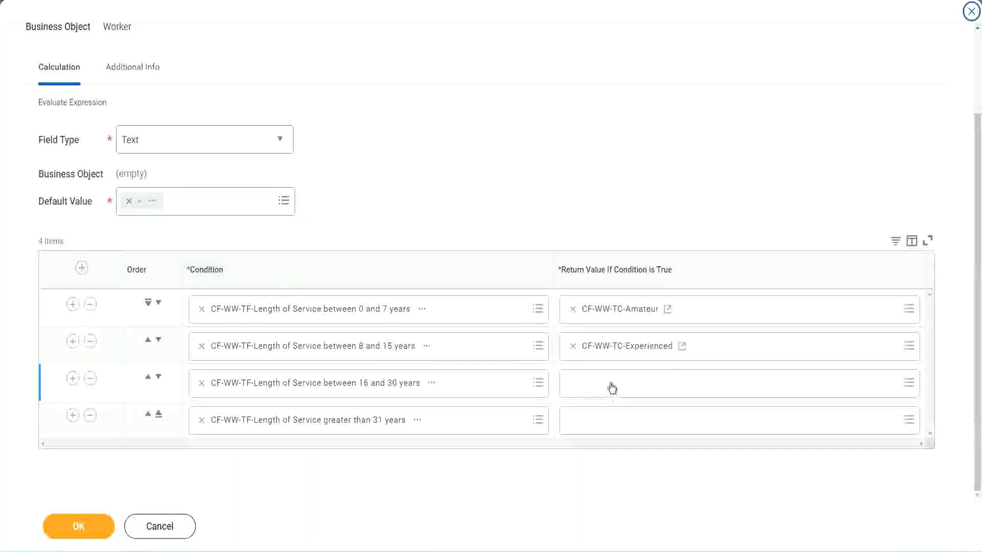
- Start a new row-3 return-value field named CF-WW-TC-Senior on the Global business object
left_click(612, 389)
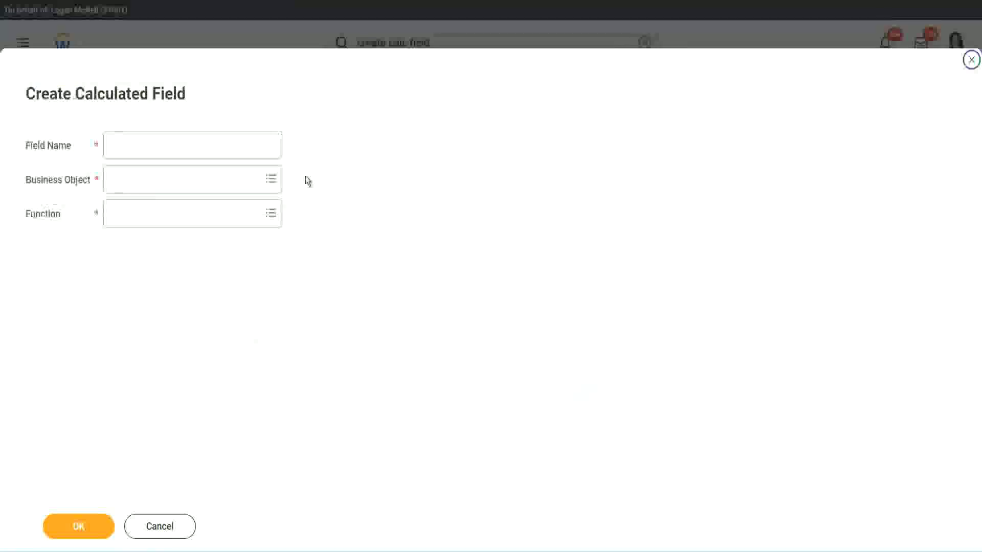
left_click(208, 144)
type("CF-WW-TC-Amount")
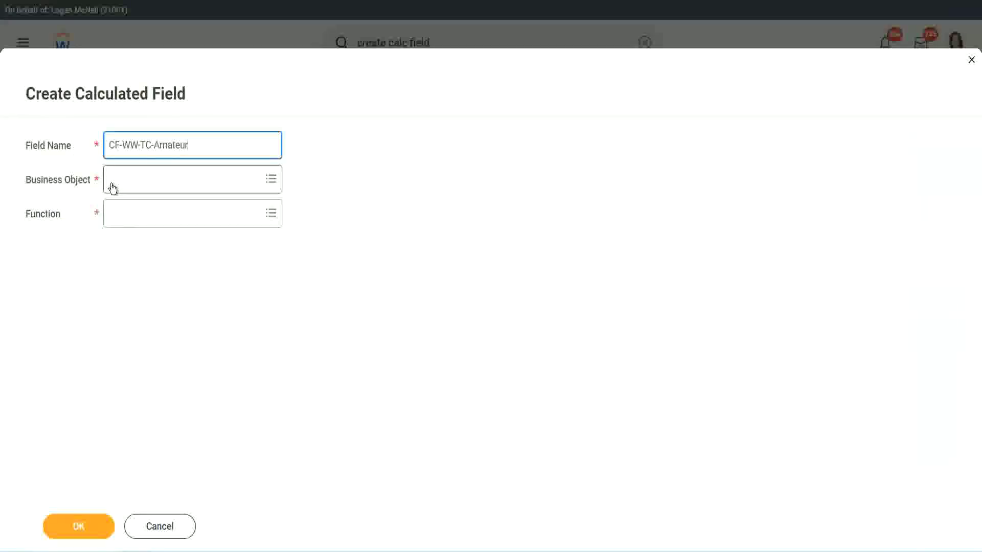
left_click(112, 180)
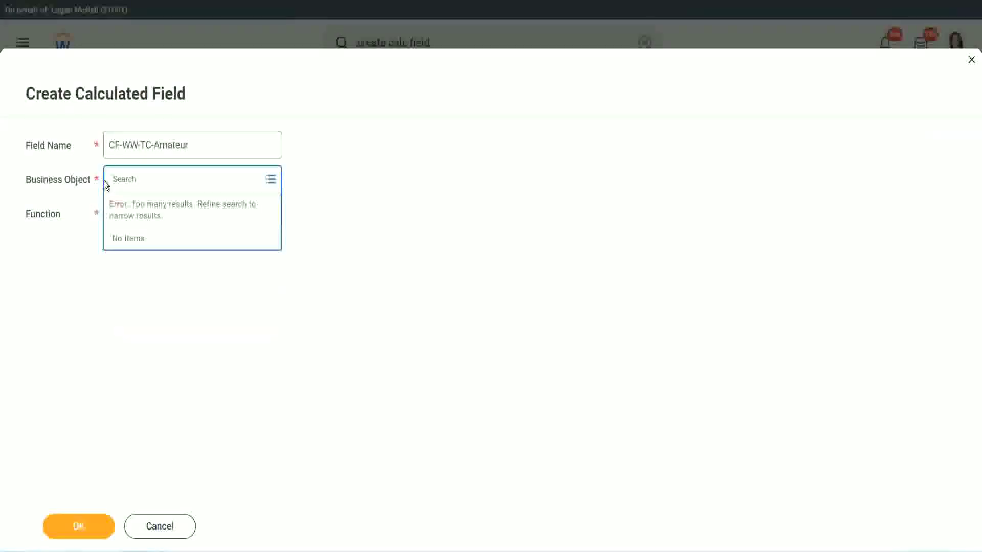
type("global")
key("Return")
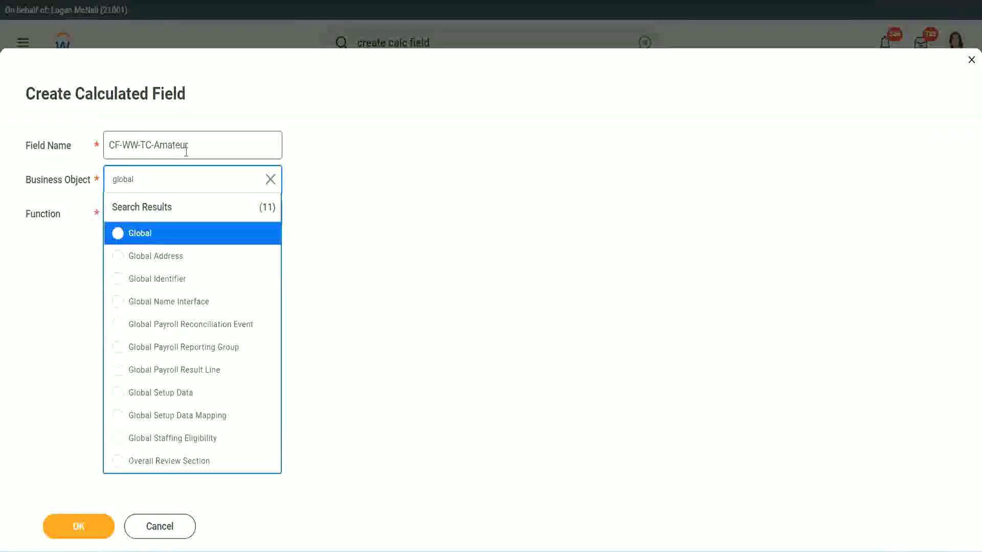
left_click(141, 233)
double_click(180, 145)
type("Senior")
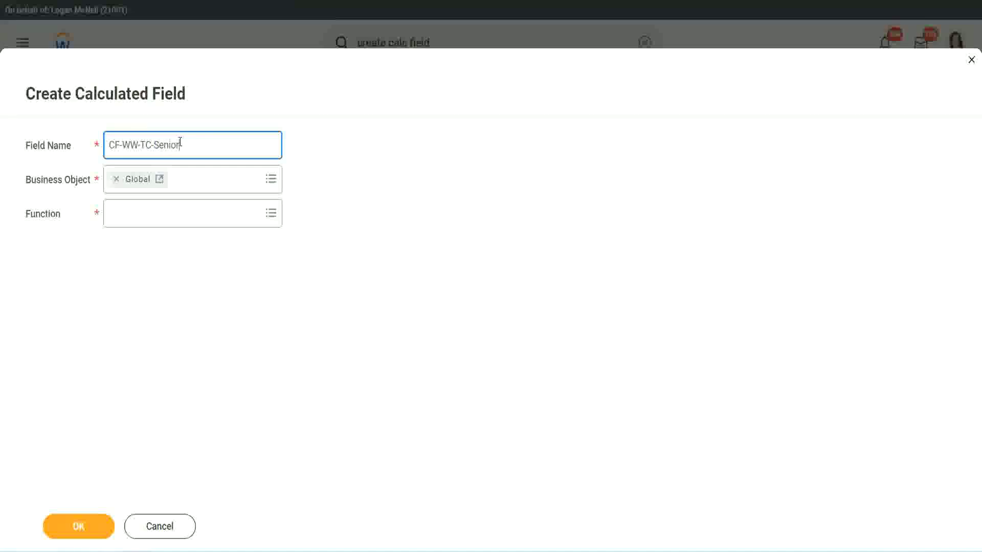
- Make it a Text Constant with the value Senior and save it
left_click(156, 223)
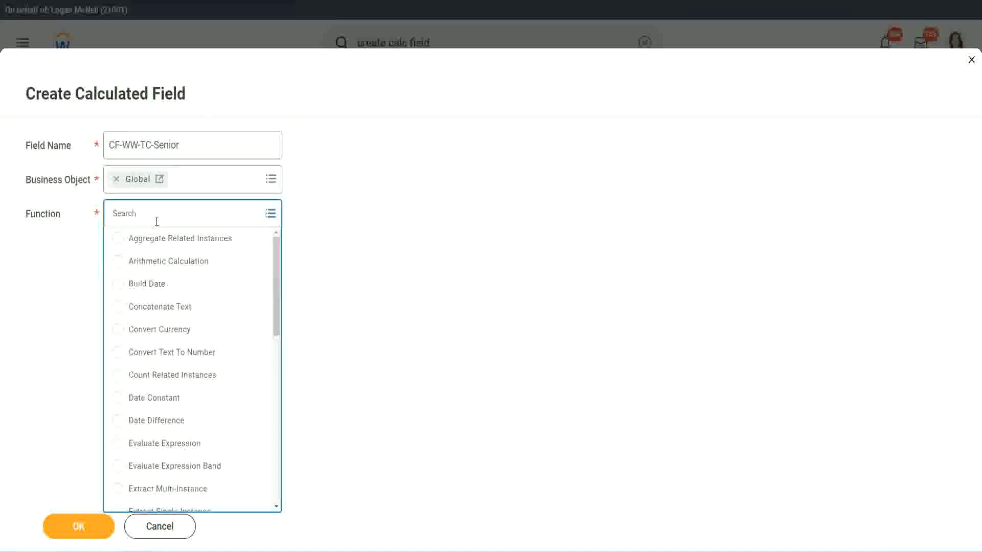
type("tc")
key("Return")
left_click(149, 262)
left_click(89, 535)
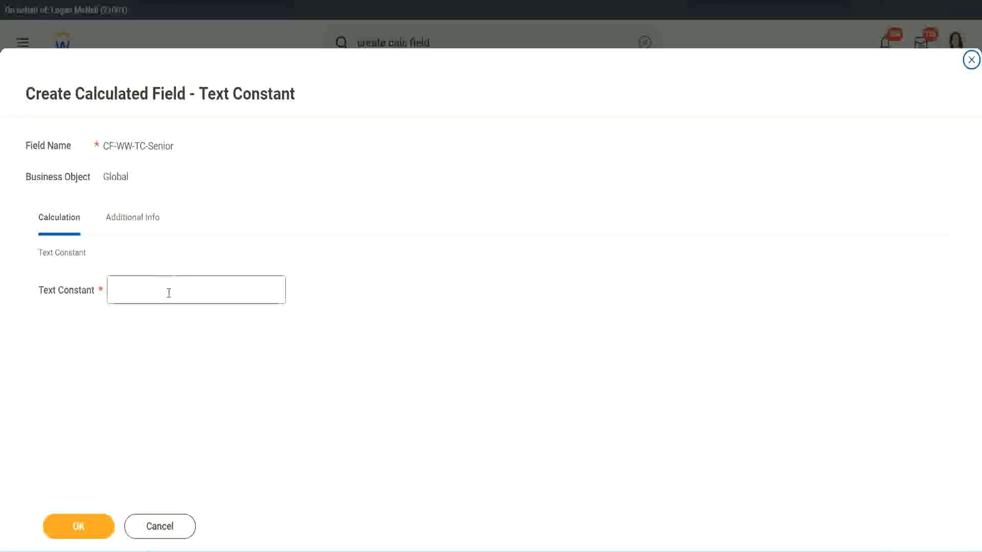
left_click(165, 288)
type("Senior")
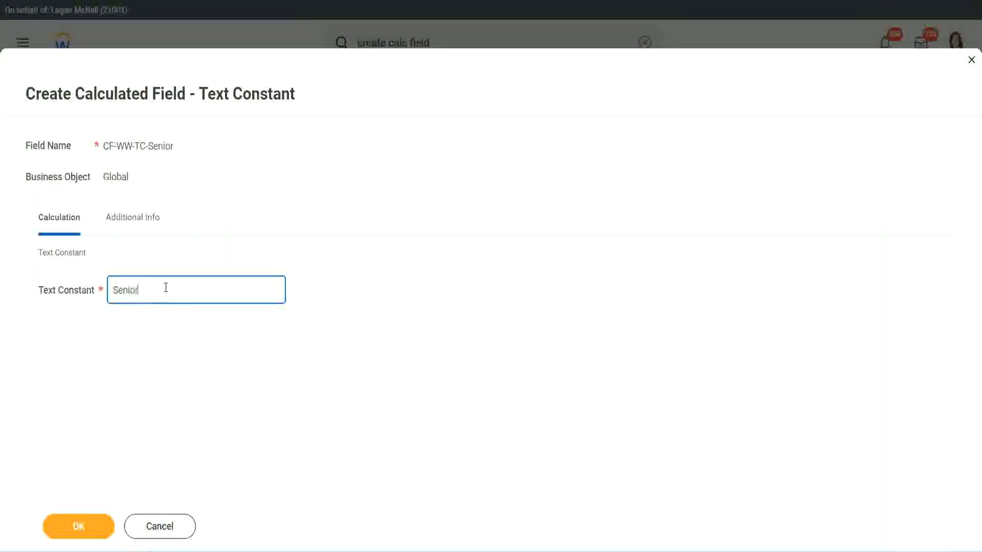
left_click(97, 531)
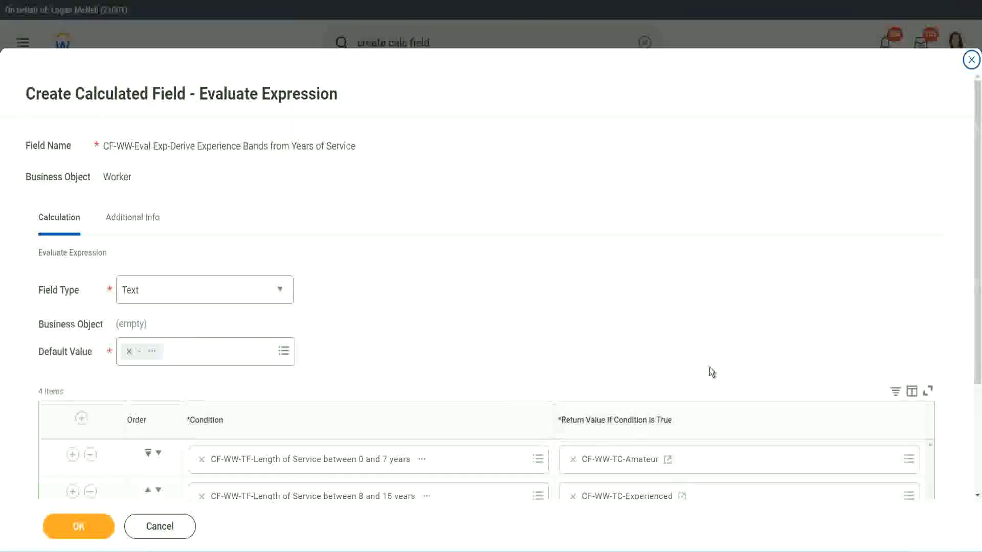
- Start a new row-4 return-value field named CF-WW-TC-Legend from the copied Senior name
scroll(664, 384, "down", 3)
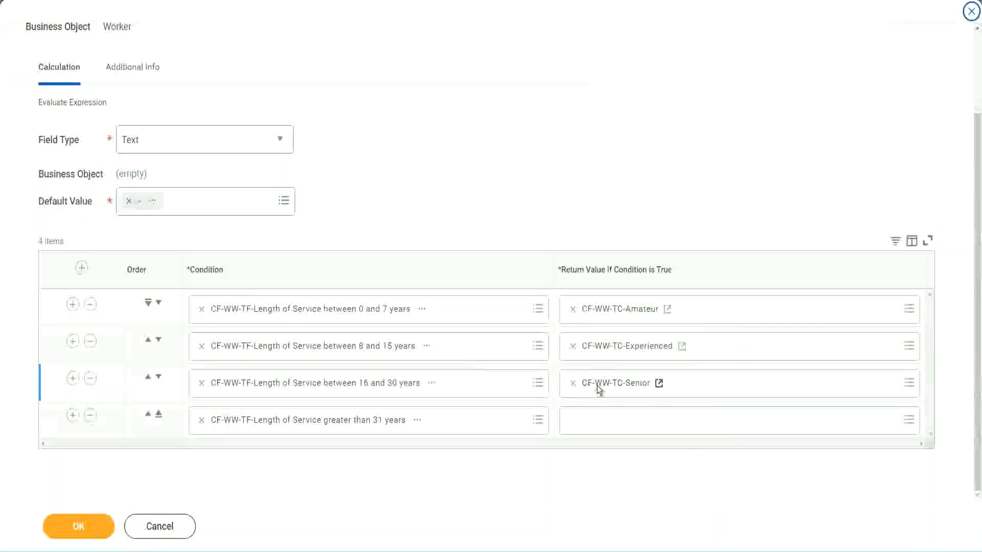
right_click(597, 385)
left_click(619, 442)
left_click(597, 423)
key("Escape")
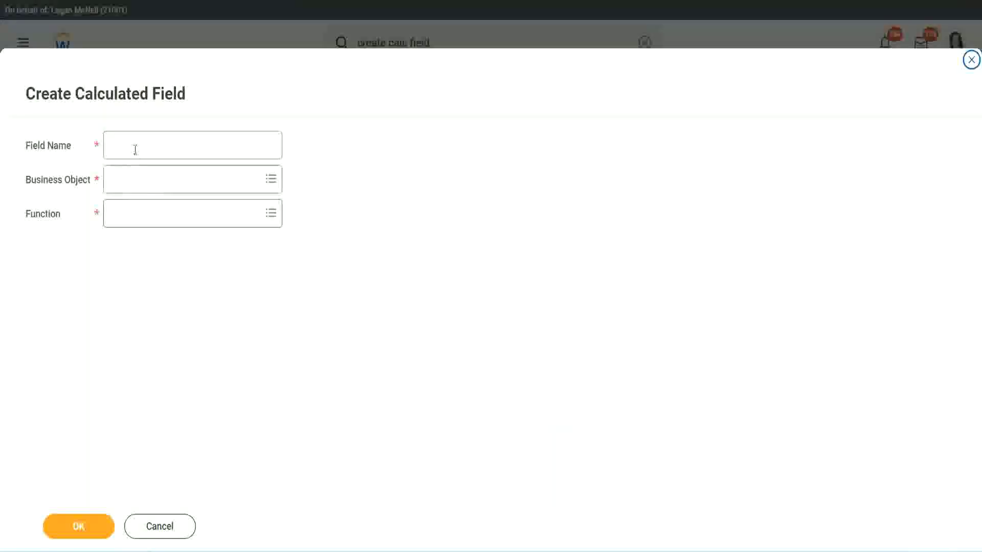
left_click(136, 148)
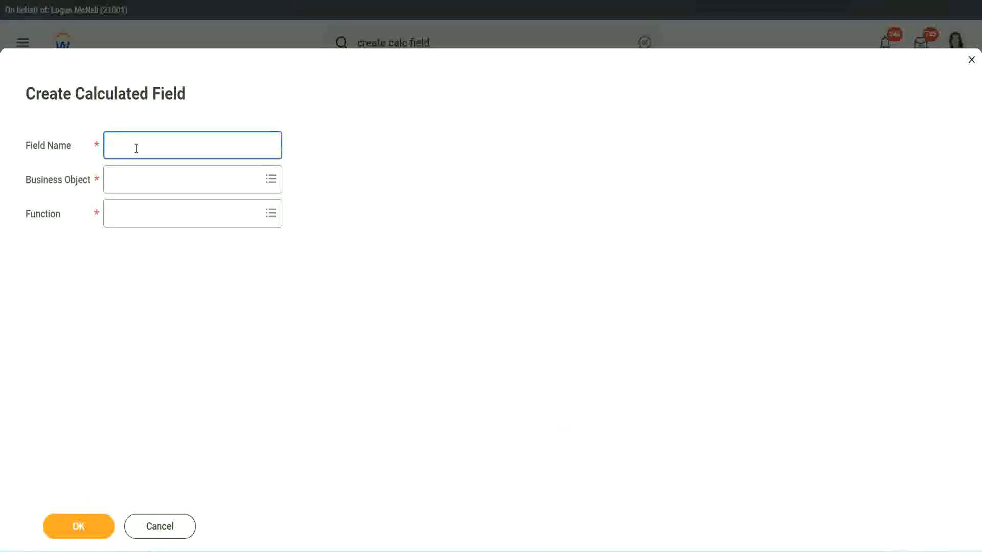
key("ctrl+v")
double_click(167, 146)
type("Legend")
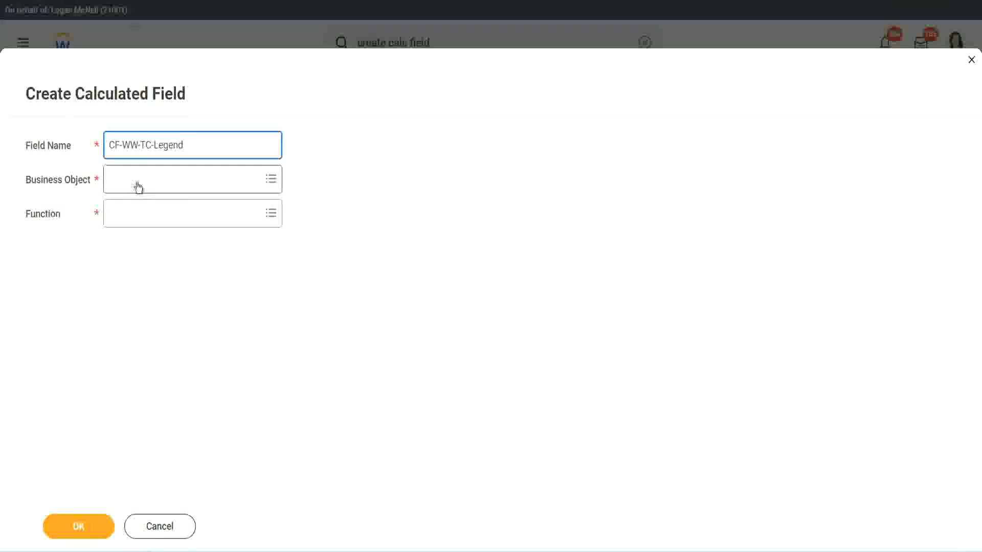
- Put CF-WW-TC-Legend on Global as a Text Constant with value Legend and save it
left_click(138, 186)
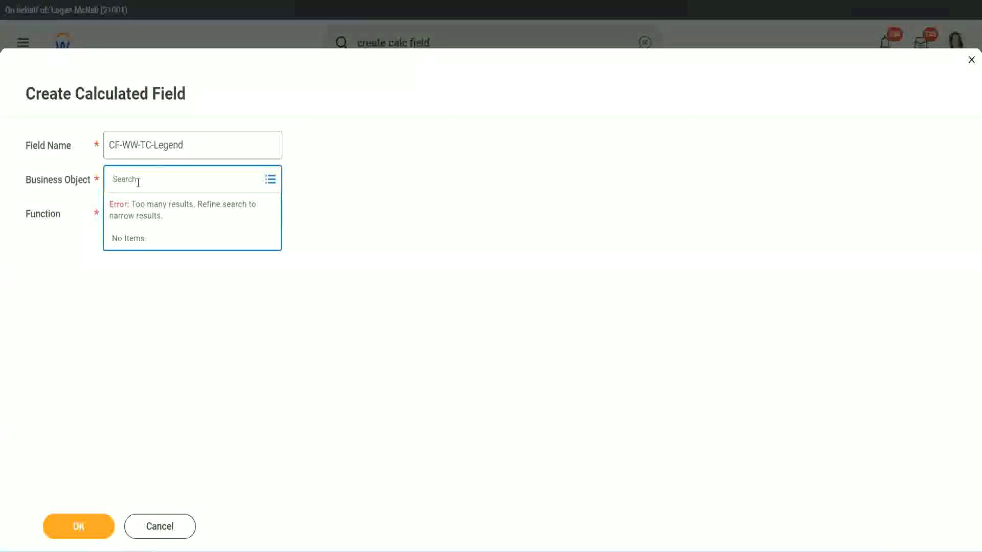
type("Glo")
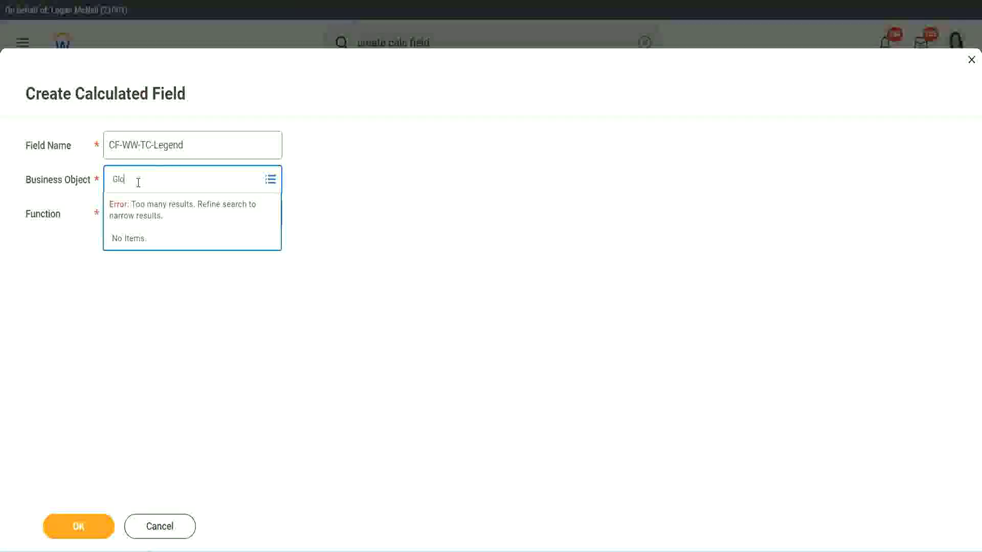
type("bal")
key("Return")
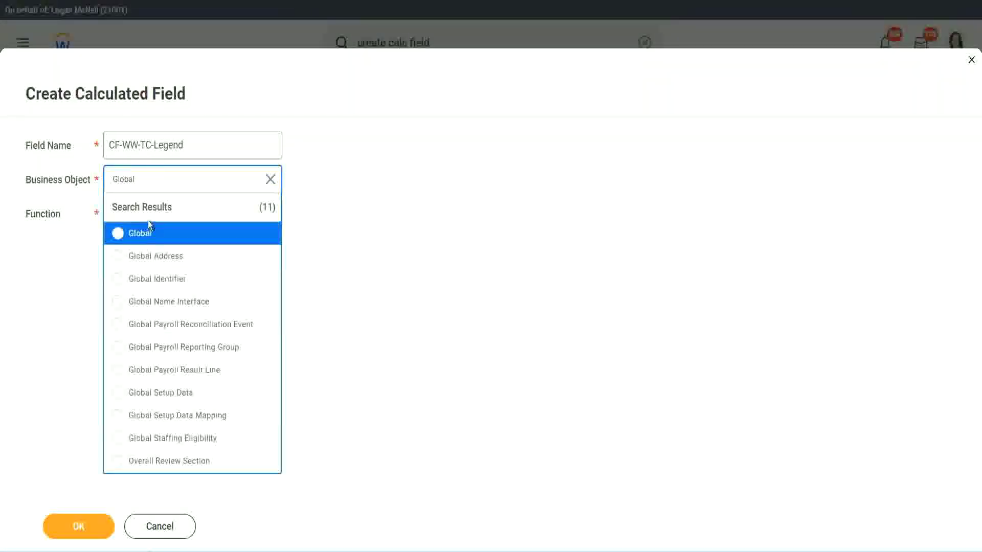
left_click(144, 236)
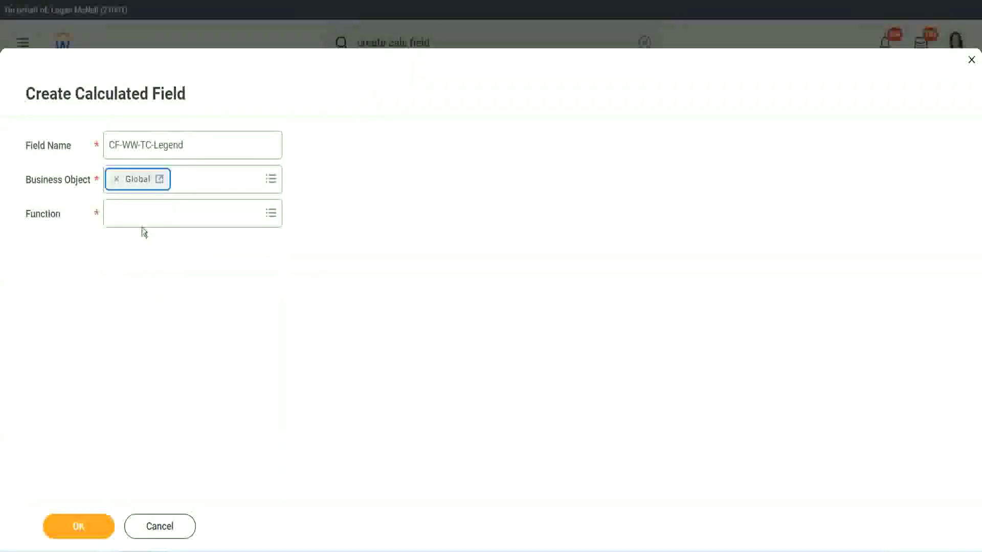
left_click(143, 212)
type("tc")
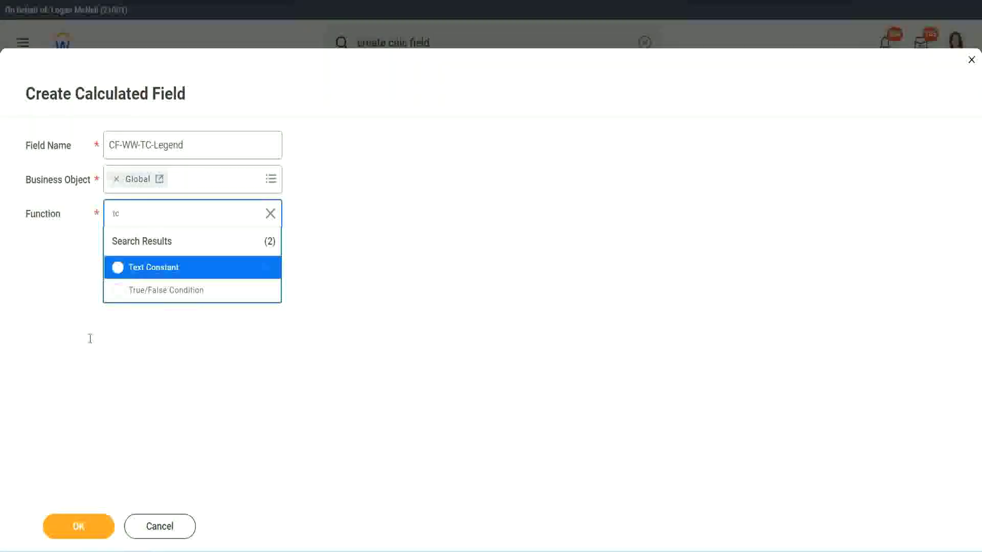
left_click(183, 274)
left_click(83, 517)
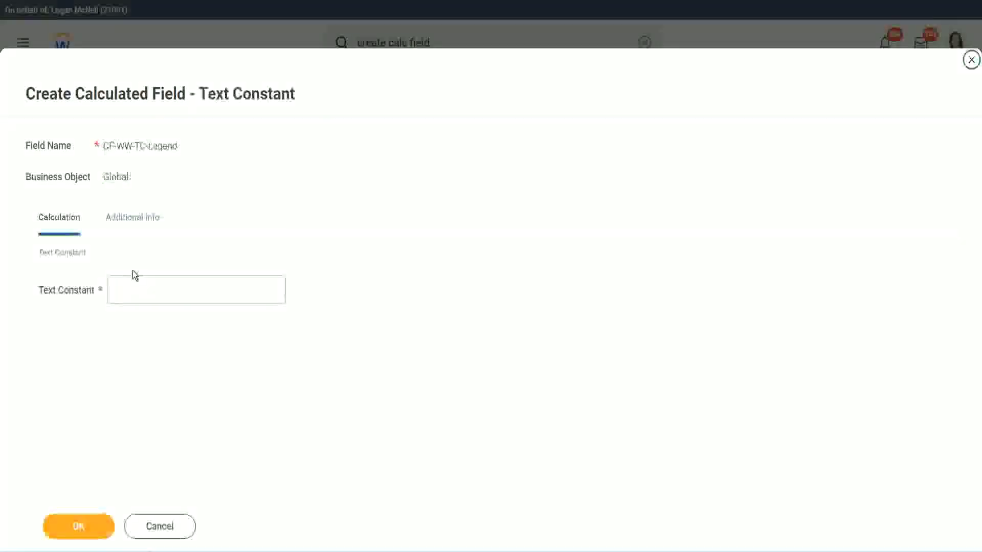
left_click(127, 290)
type("Legend")
left_click(89, 525)
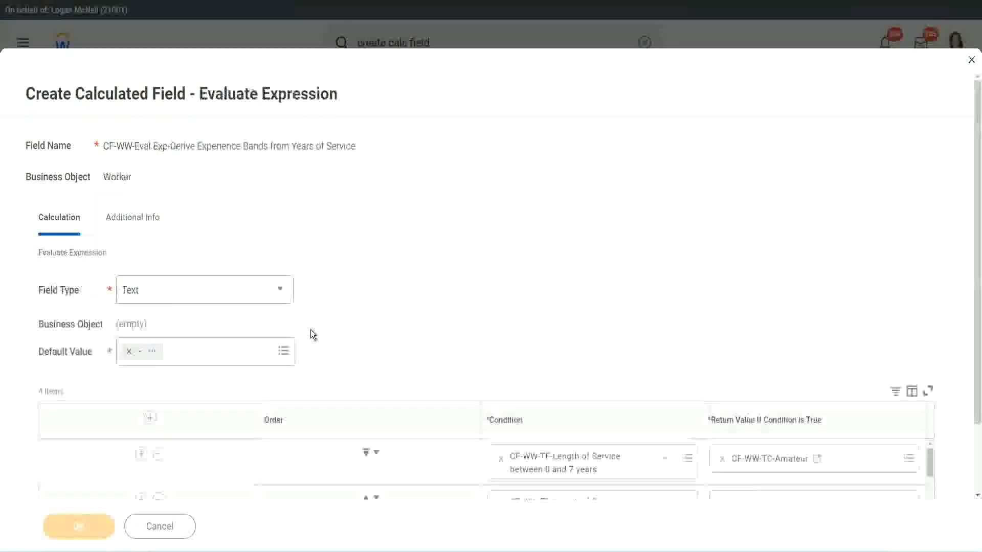
- Review the four condition rows and their Amateur, Experienced, Senior and Legend return values
scroll(520, 274, "down", 3)
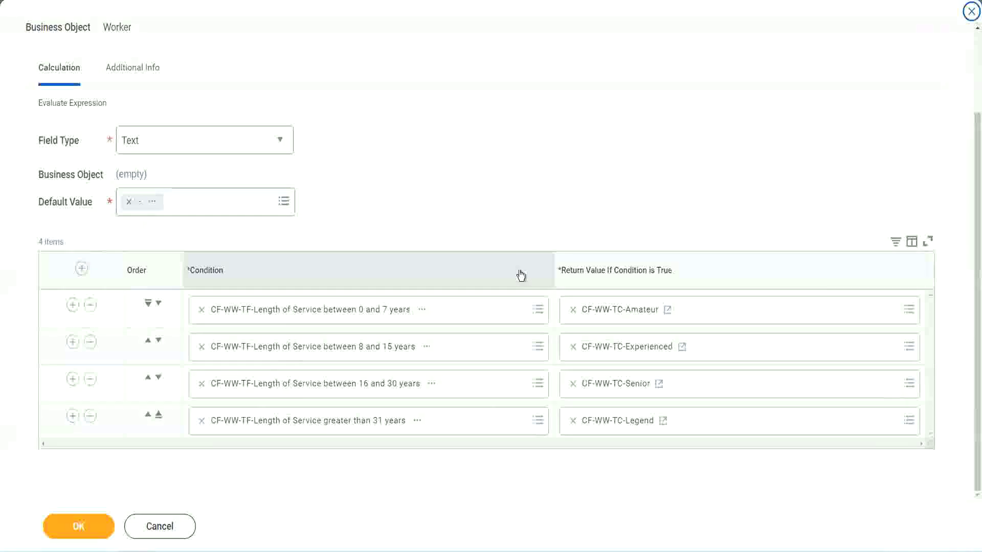
scroll(417, 209, "up", 1)
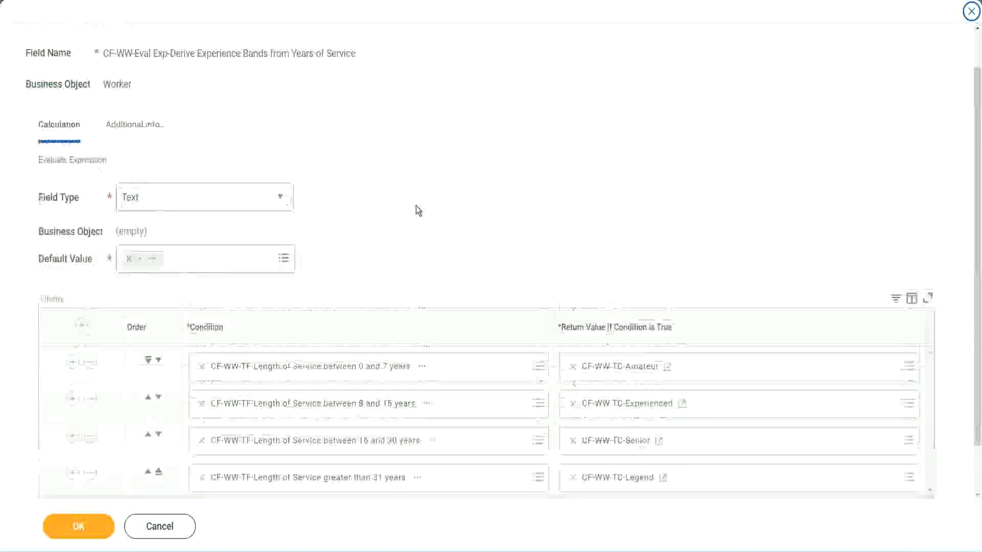
scroll(416, 205, "up", 1)
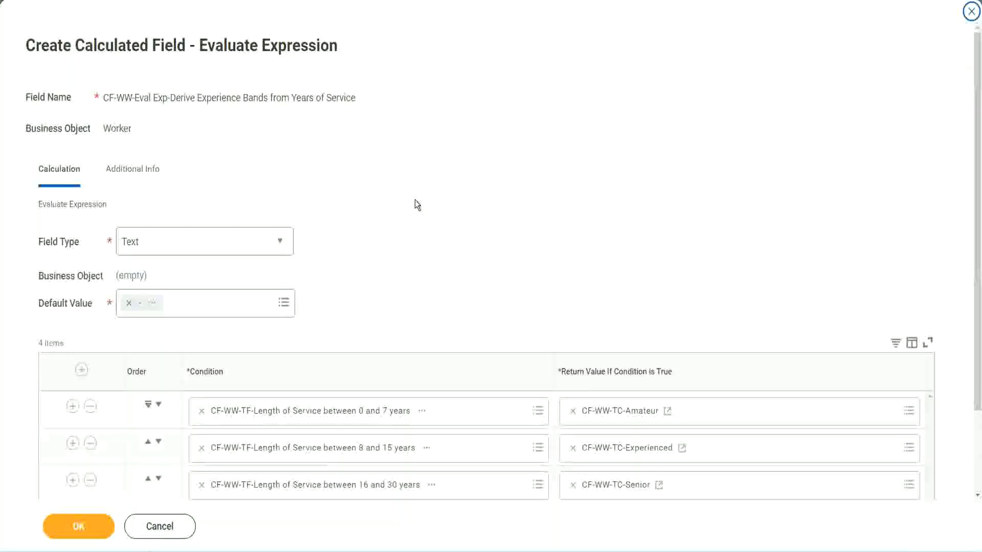
scroll(415, 201, "down", 2)
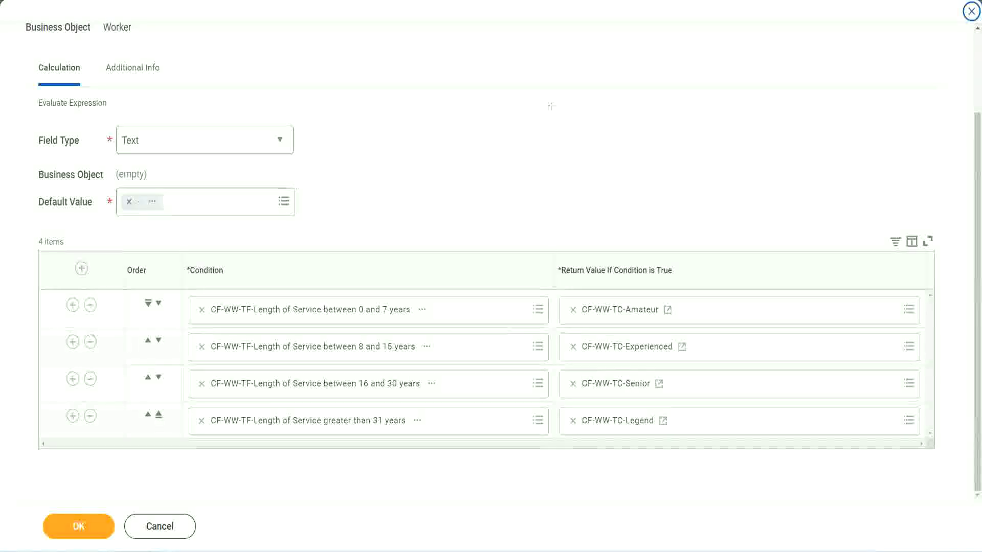
mouse_move(628, 145)
left_mouse_down()
mouse_move(622, 218)
mouse_move(637, 247)
left_mouse_up()
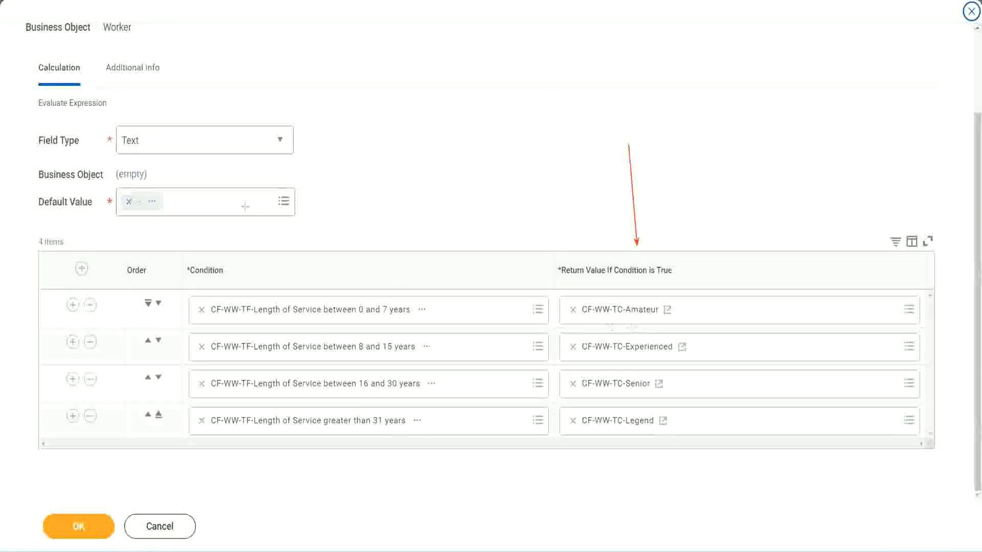
left_click_drag(123, 90, 127, 123)
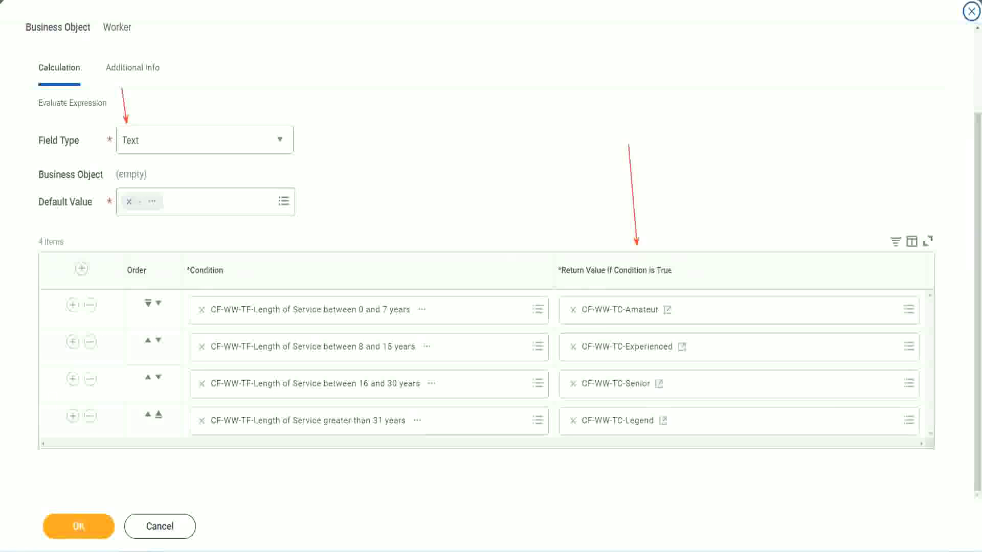
- Save CF-WW-Eval Exp-Derive Experience Bands from Years of Service and copy its name
left_click(84, 527)
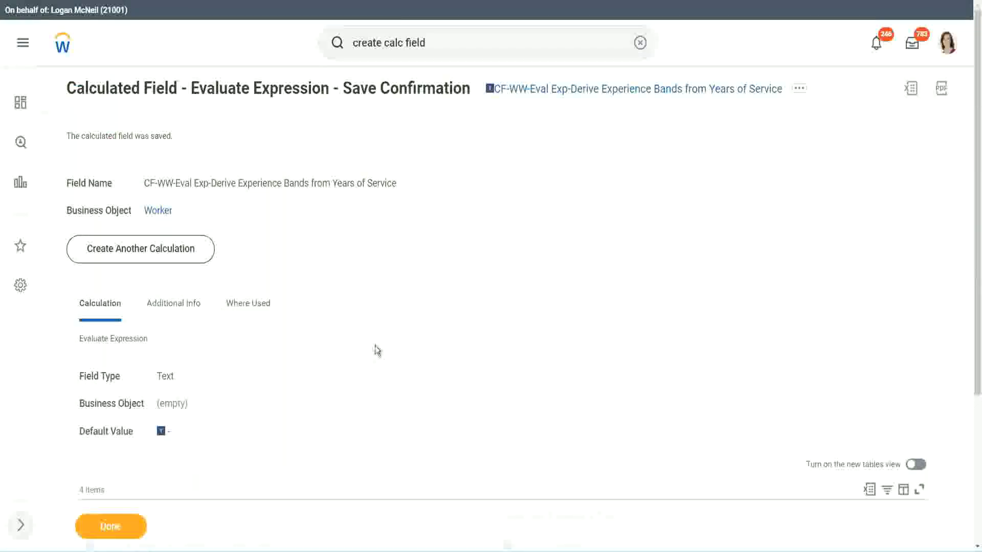
scroll(376, 345, "down", 4)
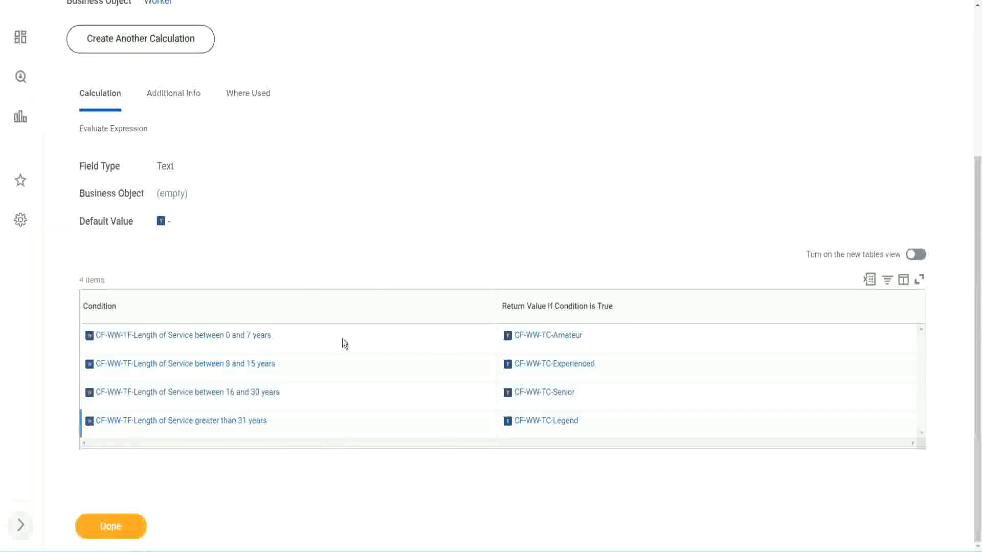
scroll(259, 317, "up", 4)
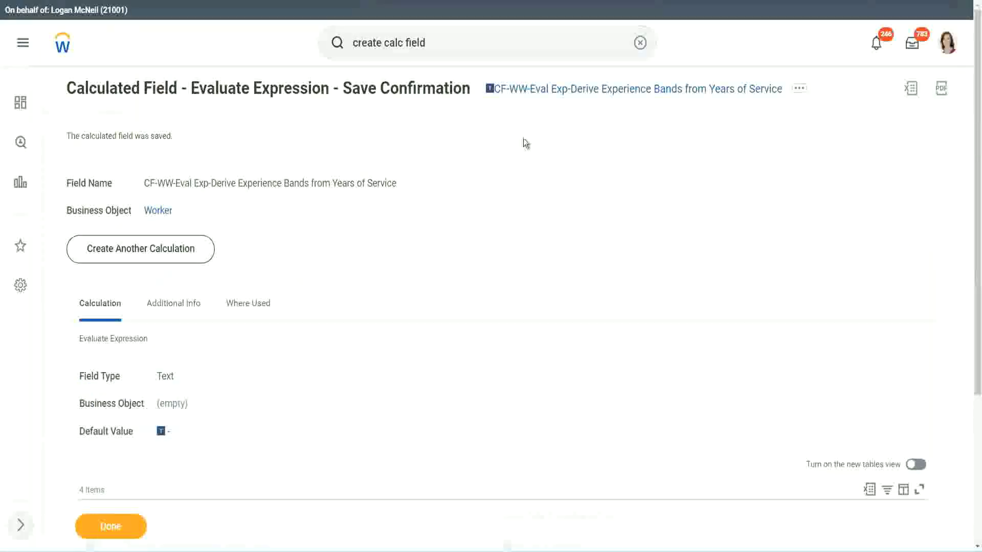
right_click(576, 96)
left_click(604, 154)
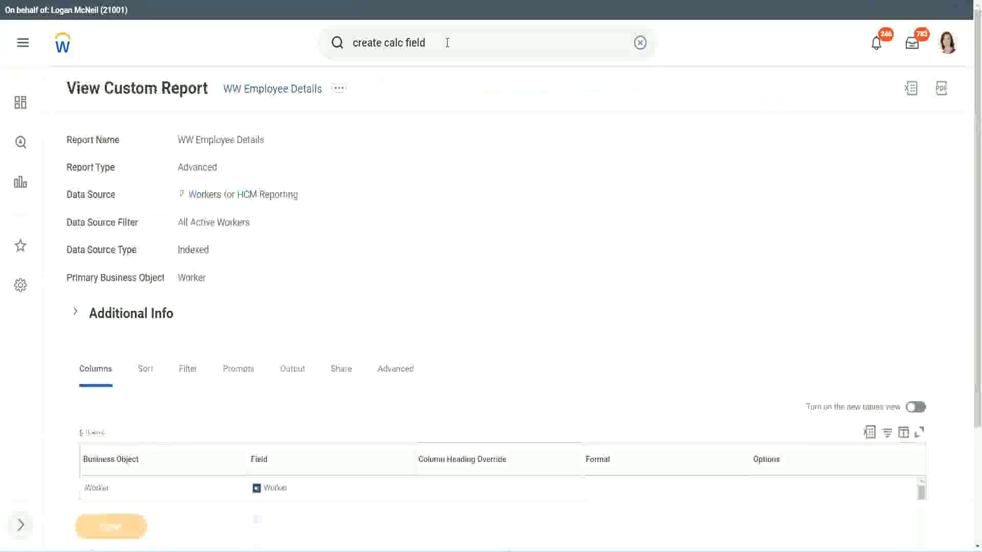
- Edit WW Employee Details: add a new last column row and remove the Substring years column
left_click(339, 90)
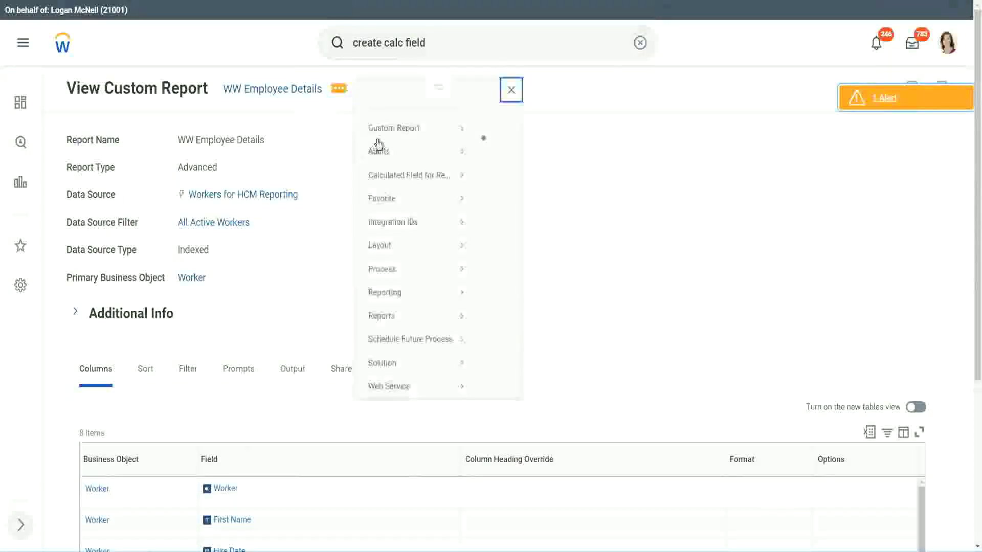
mouse_move(401, 145)
left_click(500, 149)
scroll(358, 220, "down", 5)
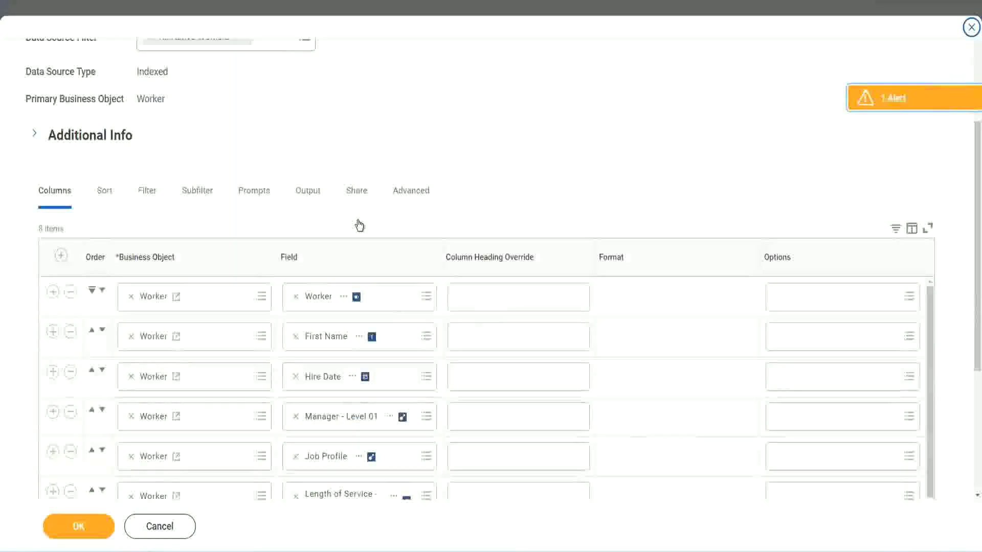
scroll(360, 226, "down", 2)
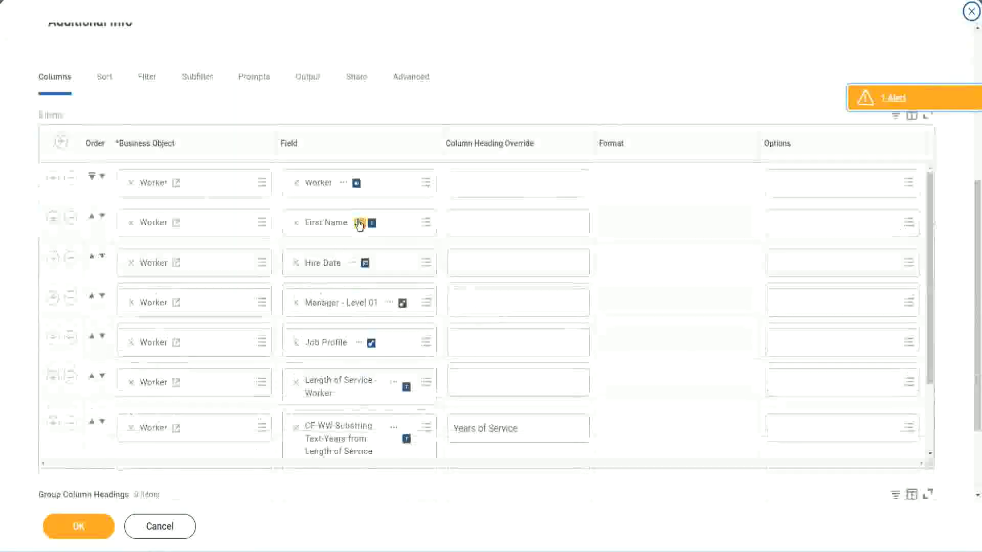
left_click(52, 424)
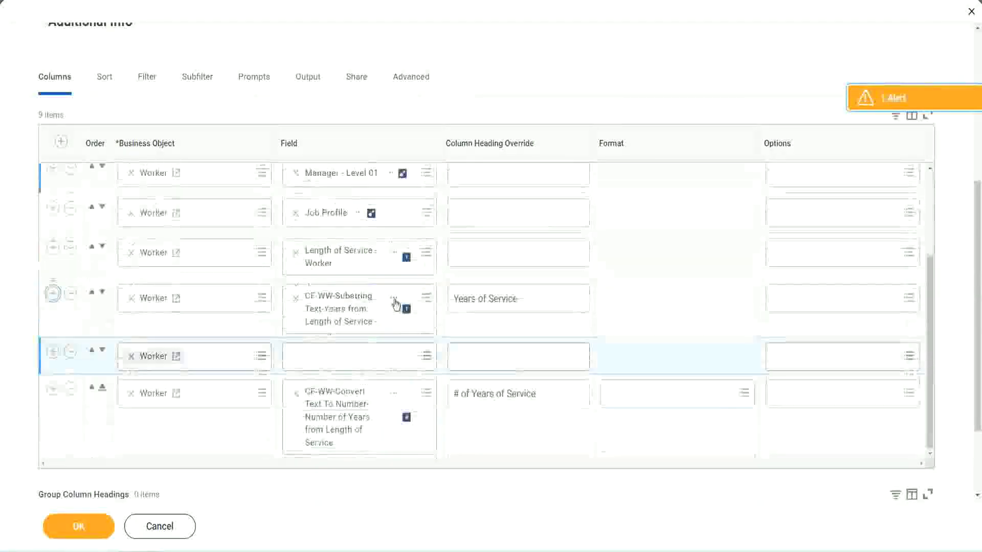
scroll(272, 397, "down", 2)
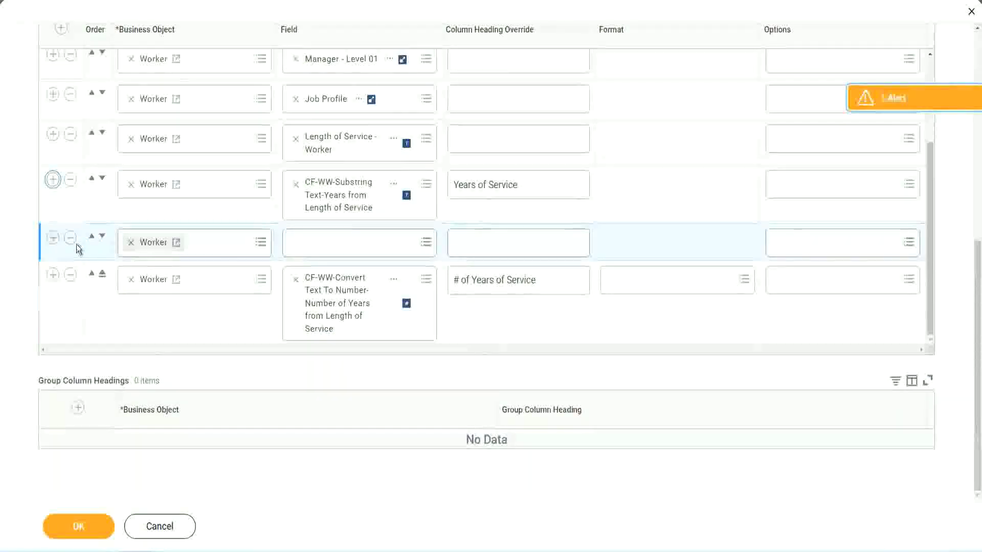
left_click(102, 237)
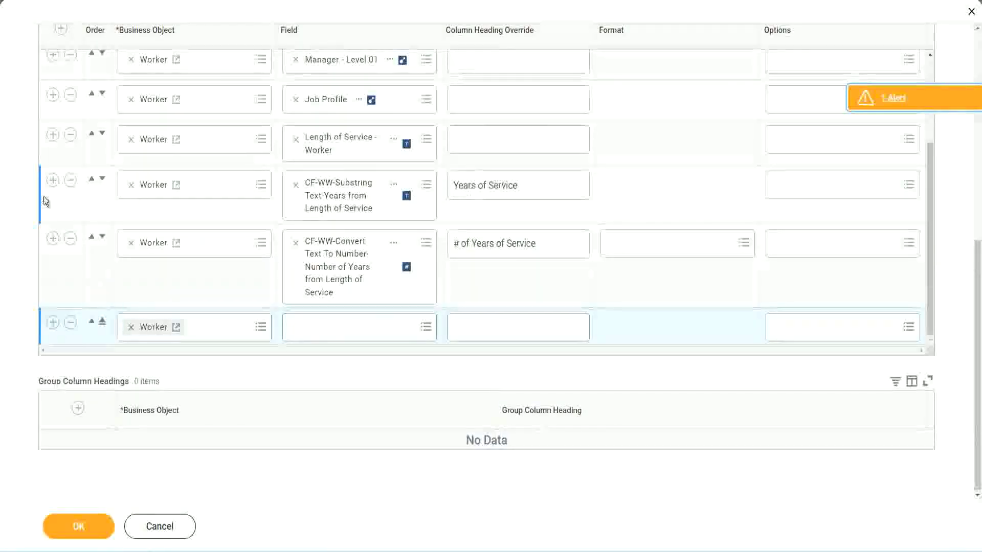
left_click(71, 182)
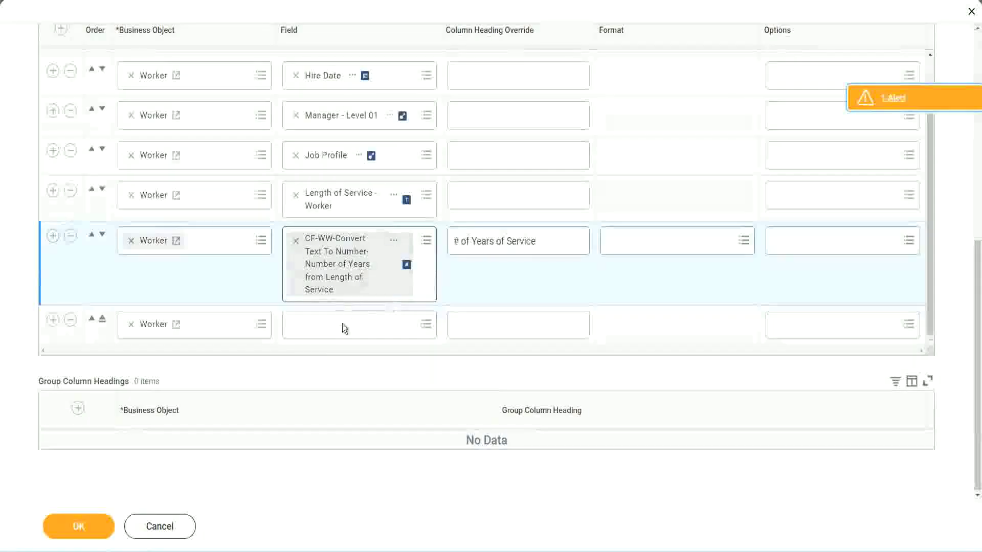
- Set the new column to the pasted Eval Exp field, headed 'Experience Bands', and save
left_click(320, 325)
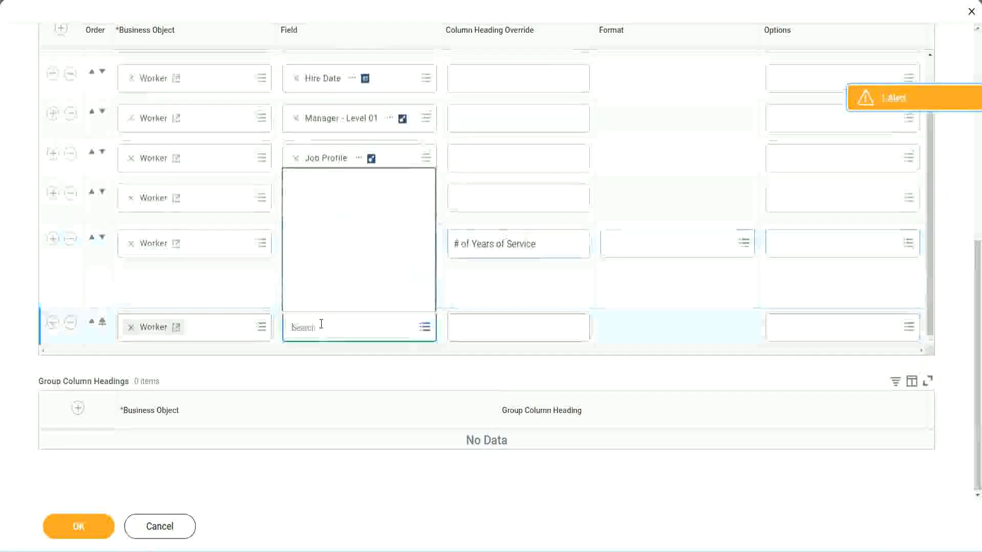
key("ctrl+v")
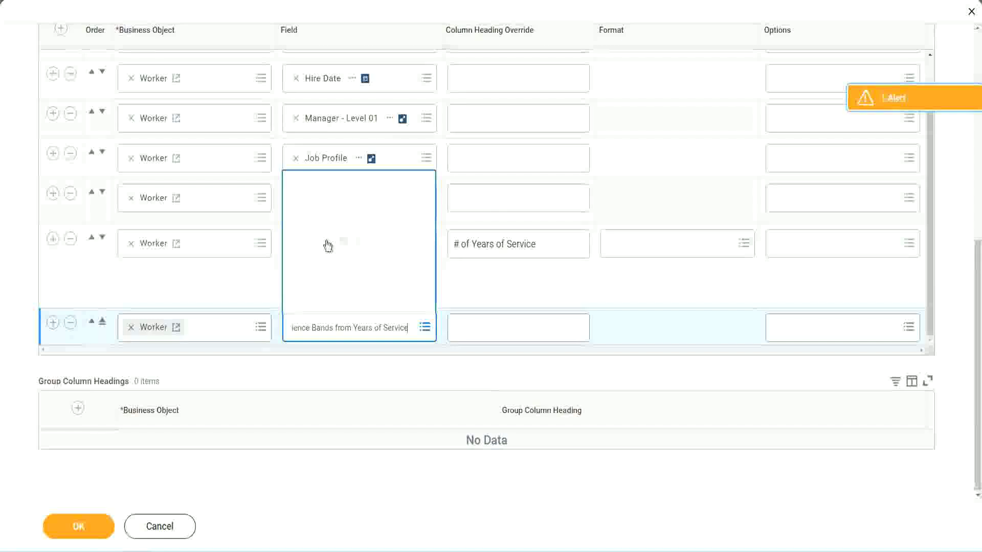
left_click(500, 293)
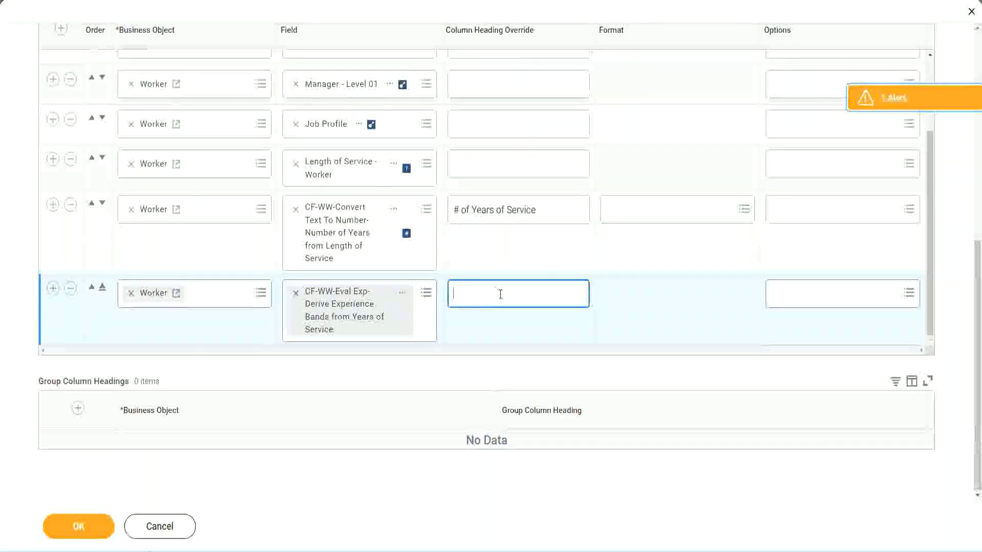
type("Experience Bands")
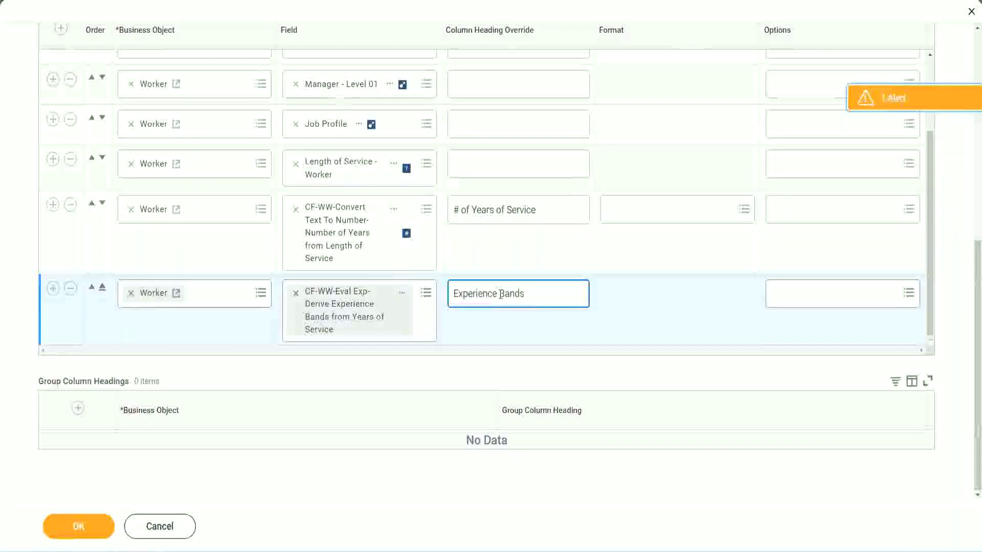
left_click(93, 527)
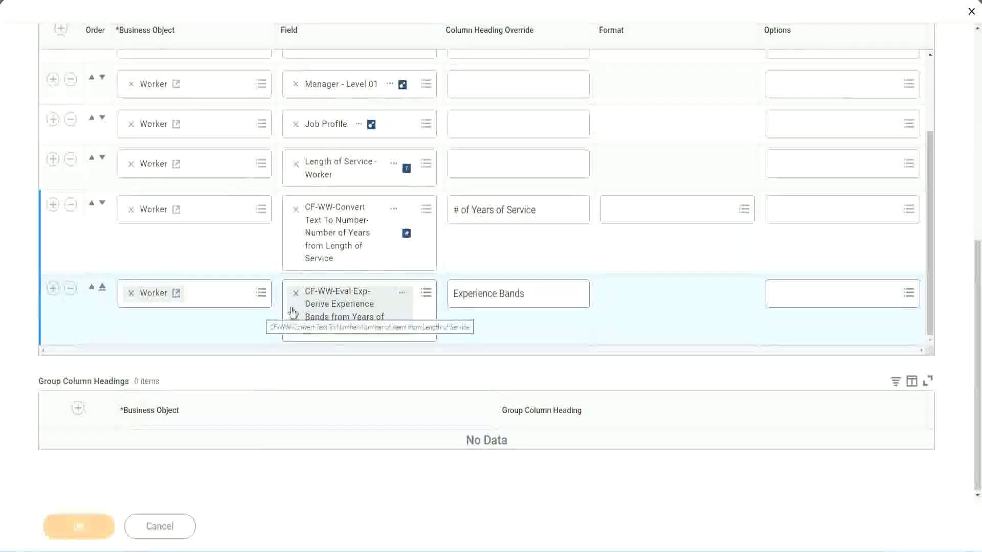
scroll(305, 348, "down", 4)
- Run WW Employee Details with empty prompts and check that 22 years shows as Senior
left_click(113, 528)
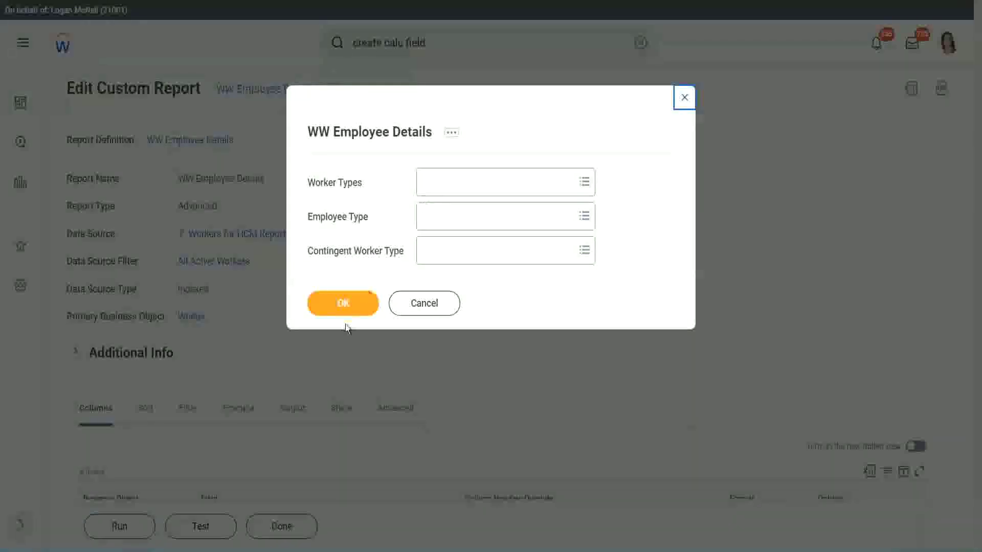
left_click(343, 305)
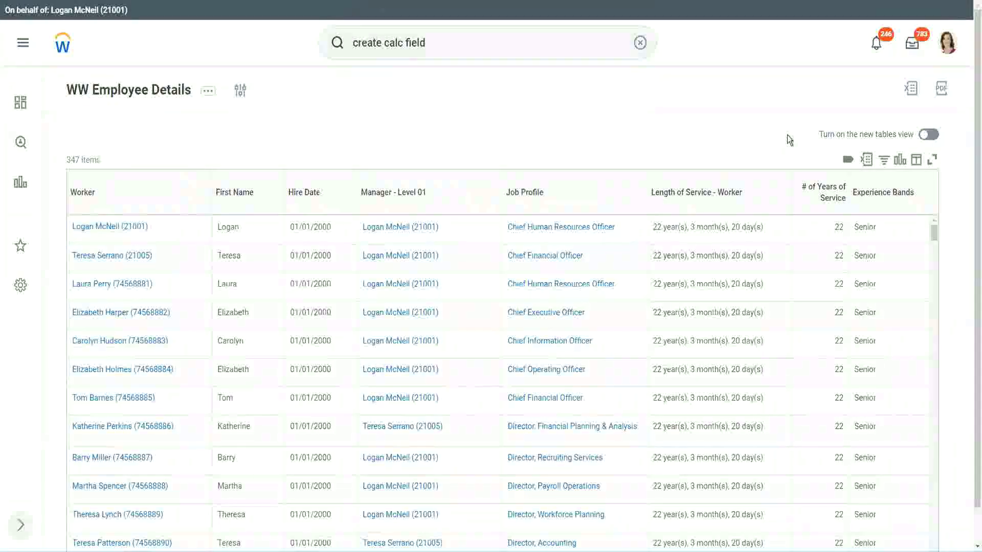
scroll(813, 162, "down", 1)
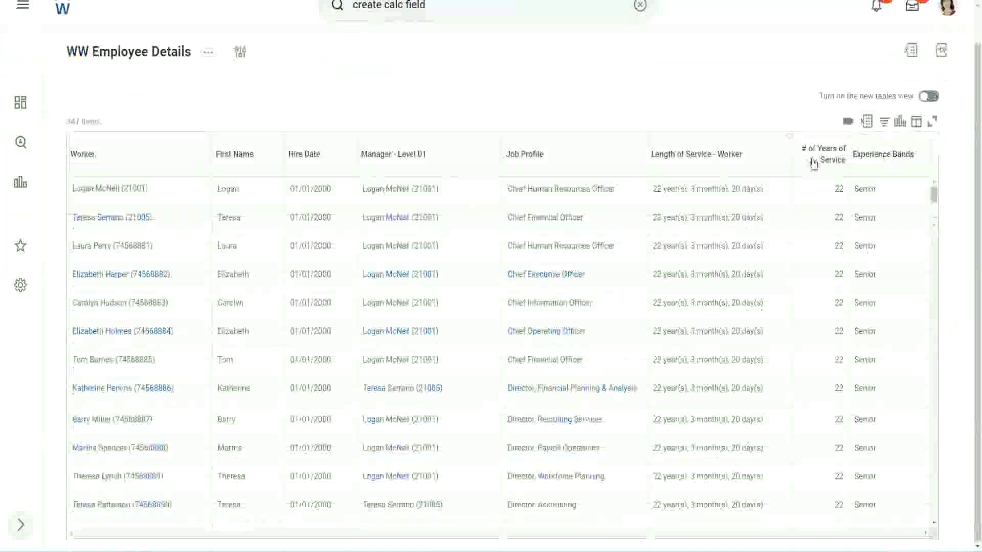
double_click(837, 190)
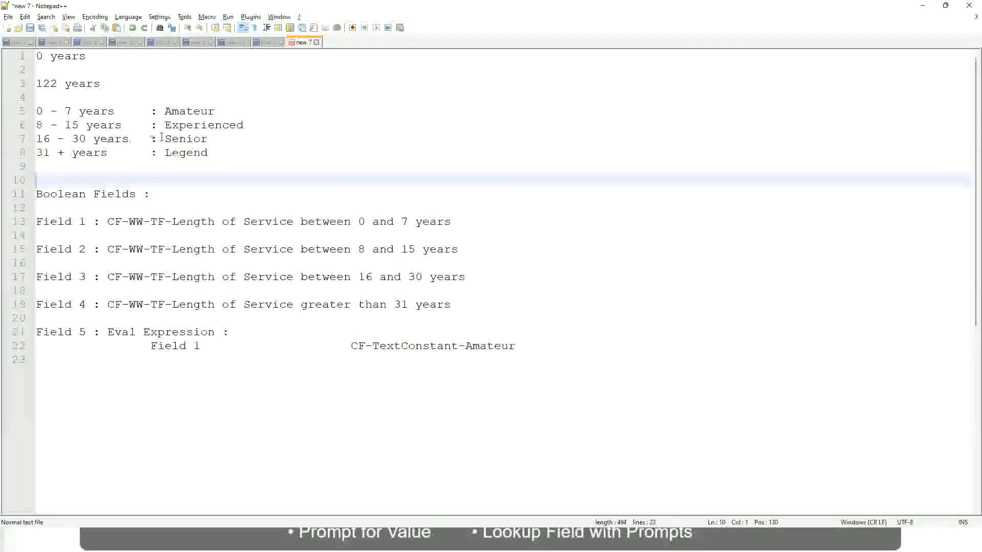
left_click(162, 138)
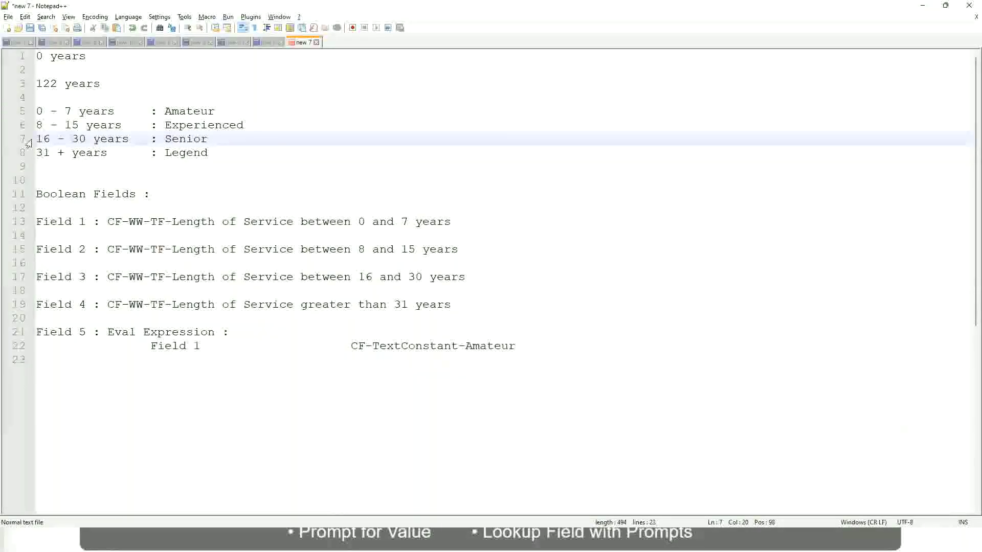
left_click_drag(34, 139, 94, 139)
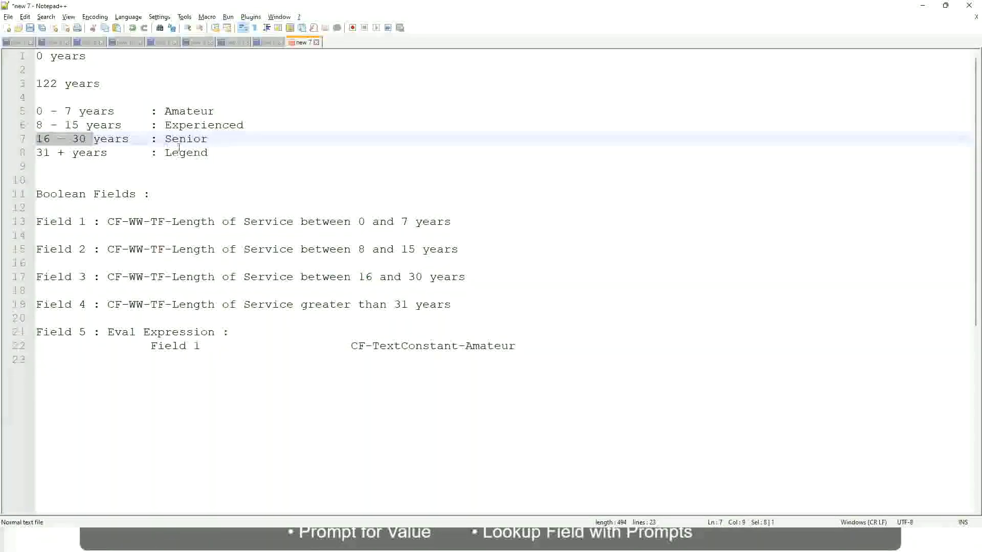
double_click(183, 139)
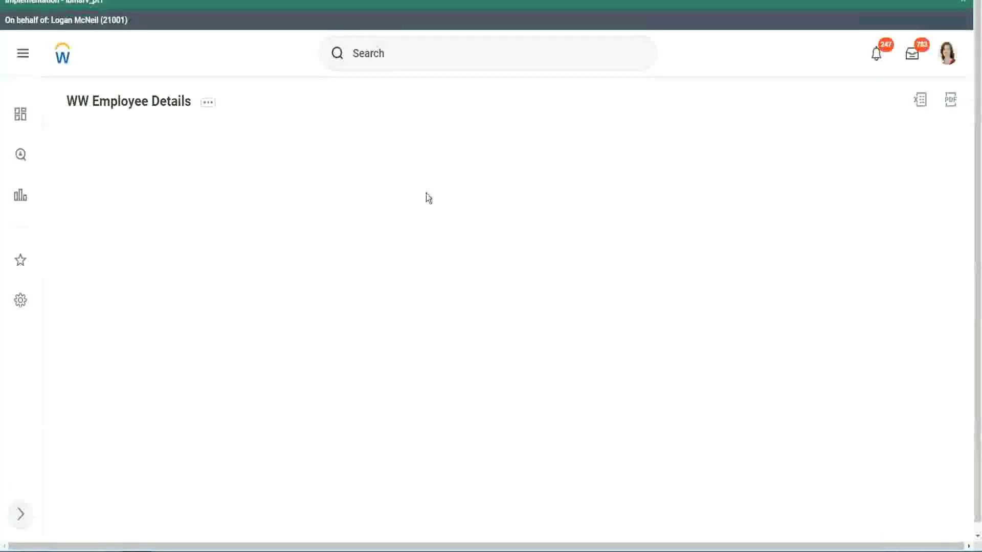
scroll(843, 307, "down", 3)
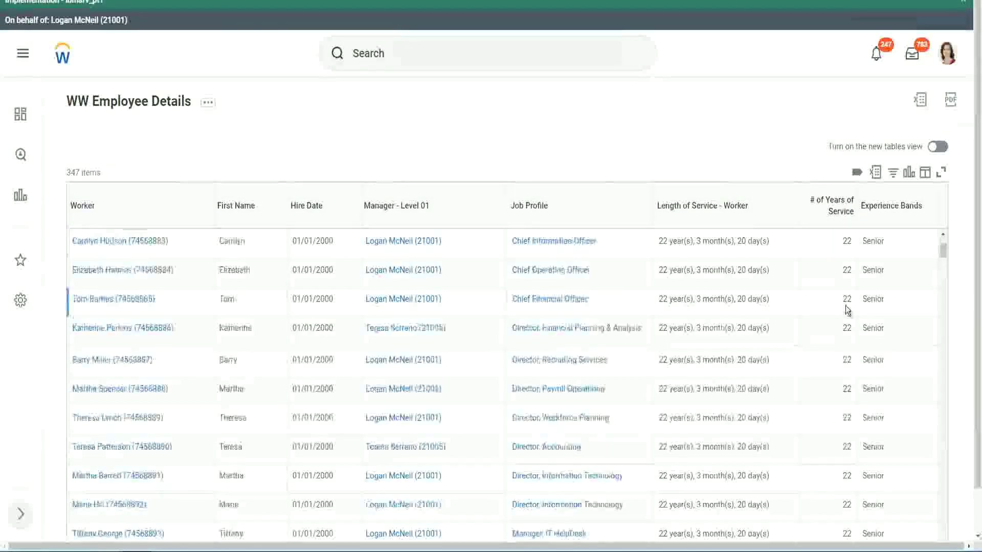
scroll(848, 312, "down", 7)
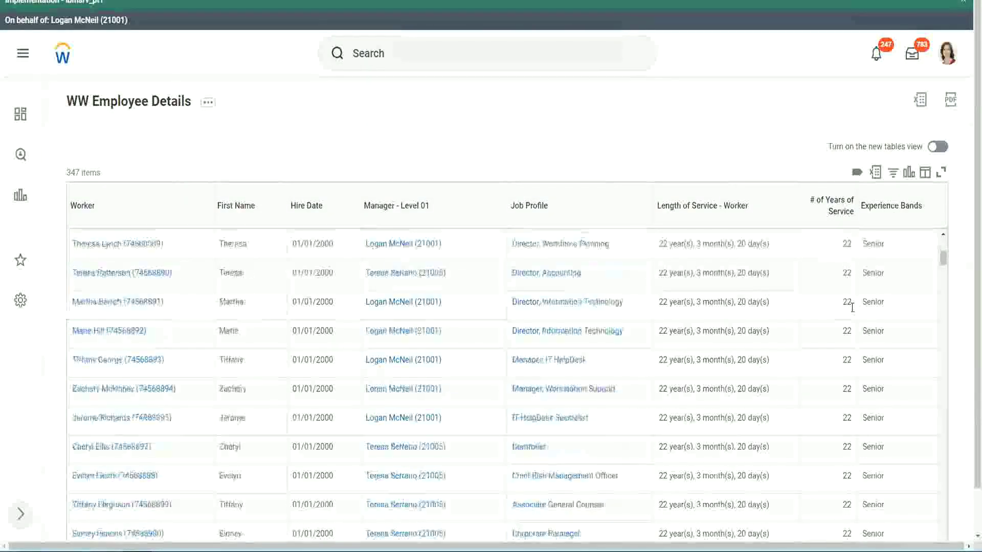
scroll(856, 337, "down", 5)
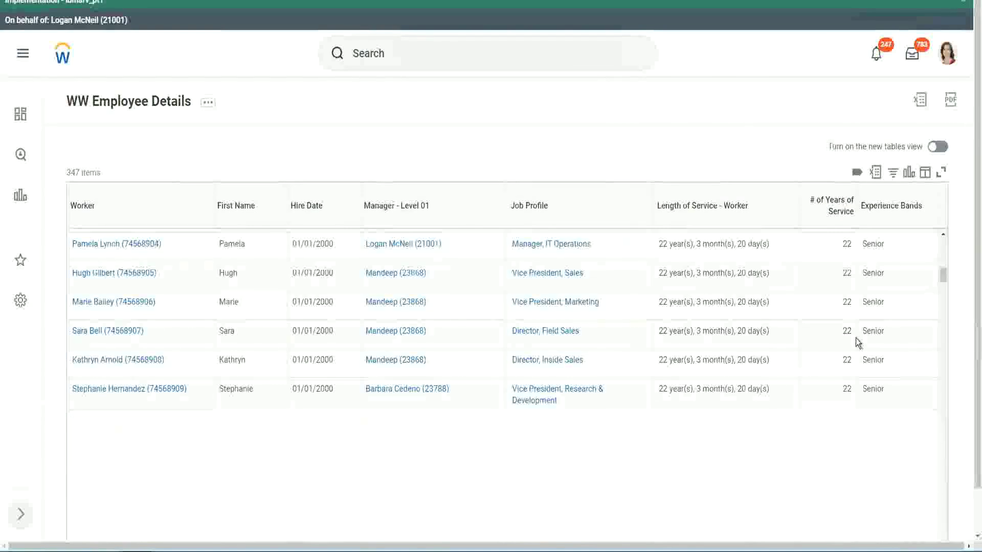
scroll(855, 339, "down", 5)
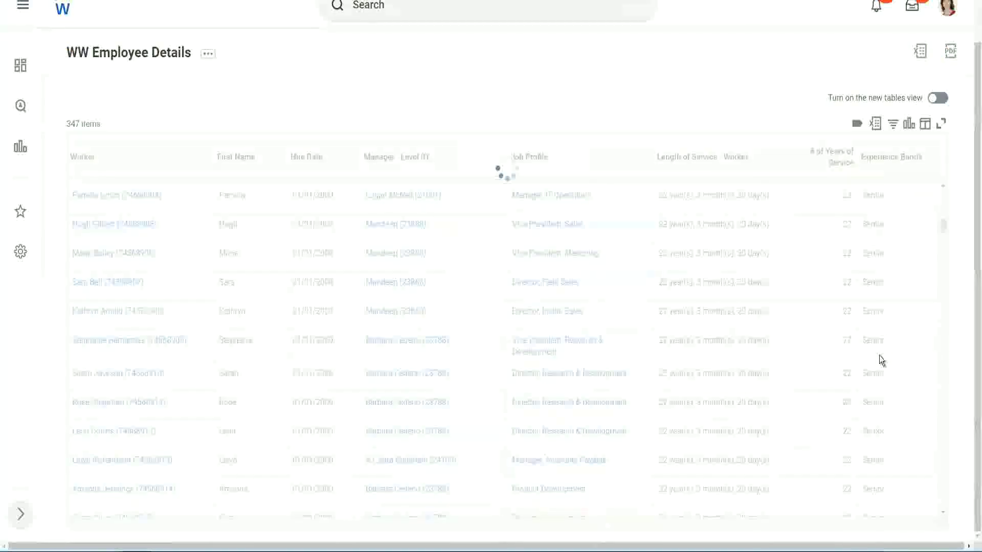
scroll(909, 287, "down", 5)
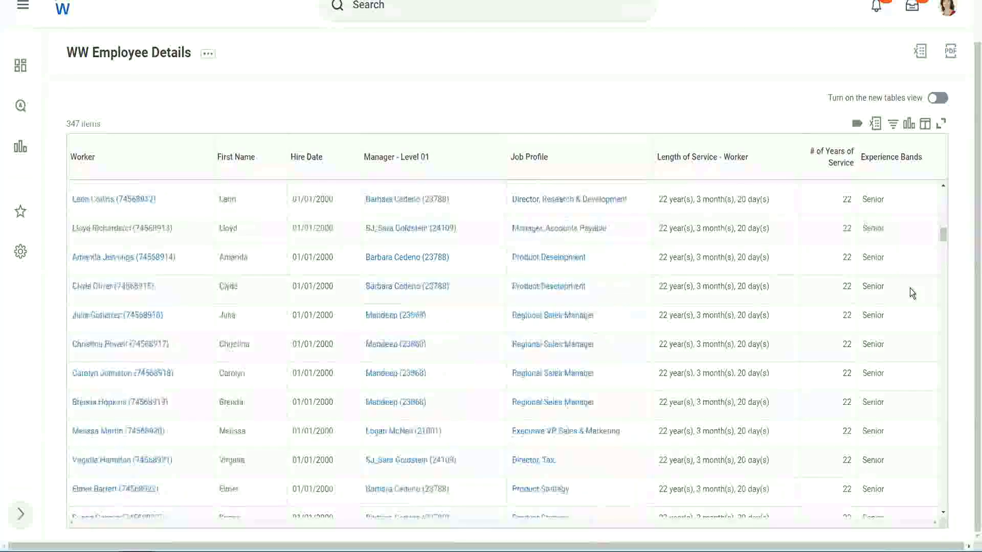
scroll(910, 287, "down", 3)
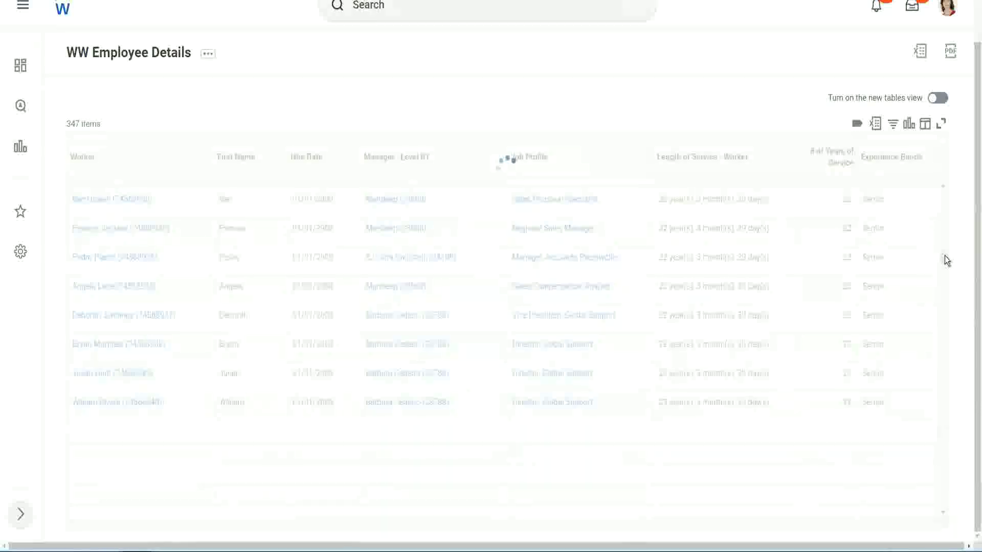
- Filter the Experience Bands column to Amateur, then change the filter value to Legend
left_click(897, 168)
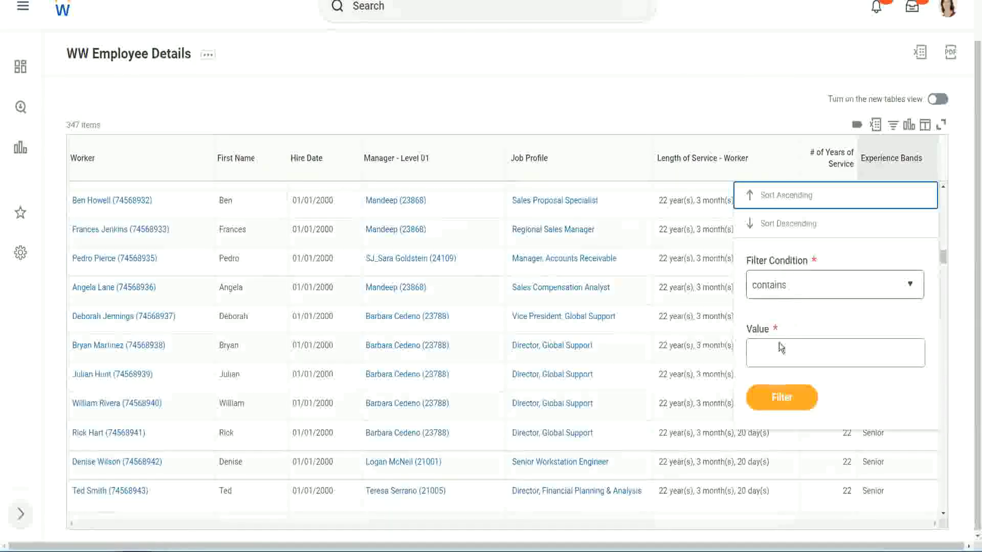
left_click(778, 345)
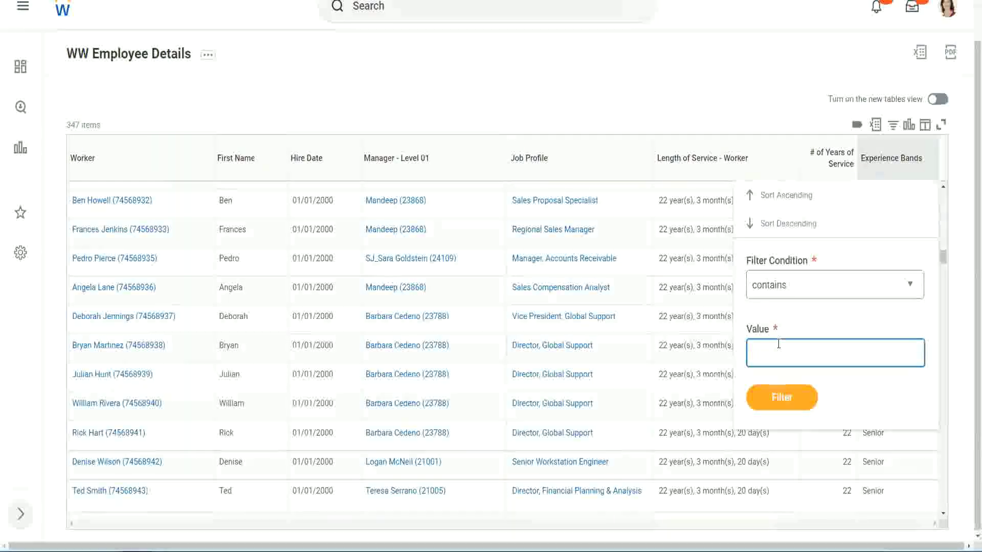
type("Amateur")
left_click(774, 404)
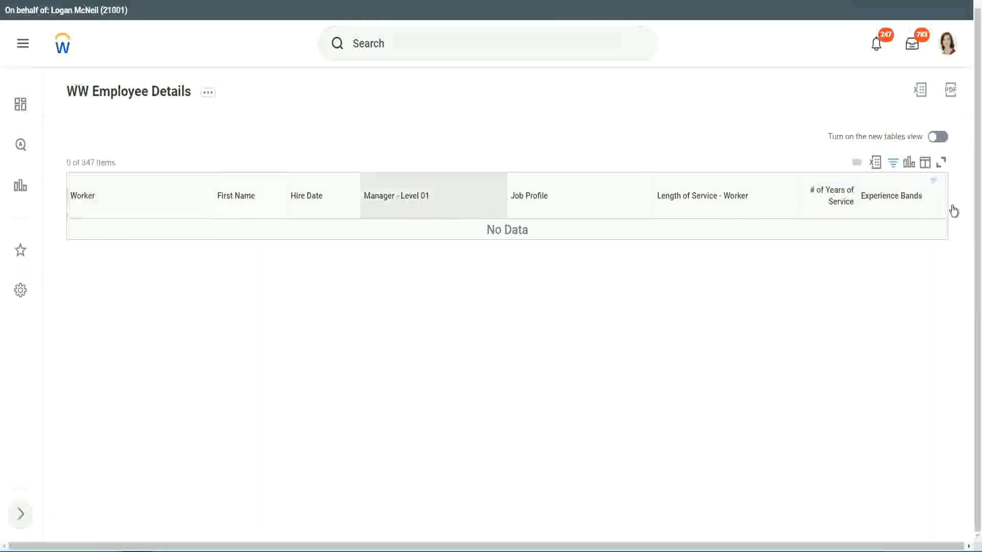
left_click(888, 201)
left_click(796, 333)
key("ctrl+a")
type("Legend")
left_click(787, 379)
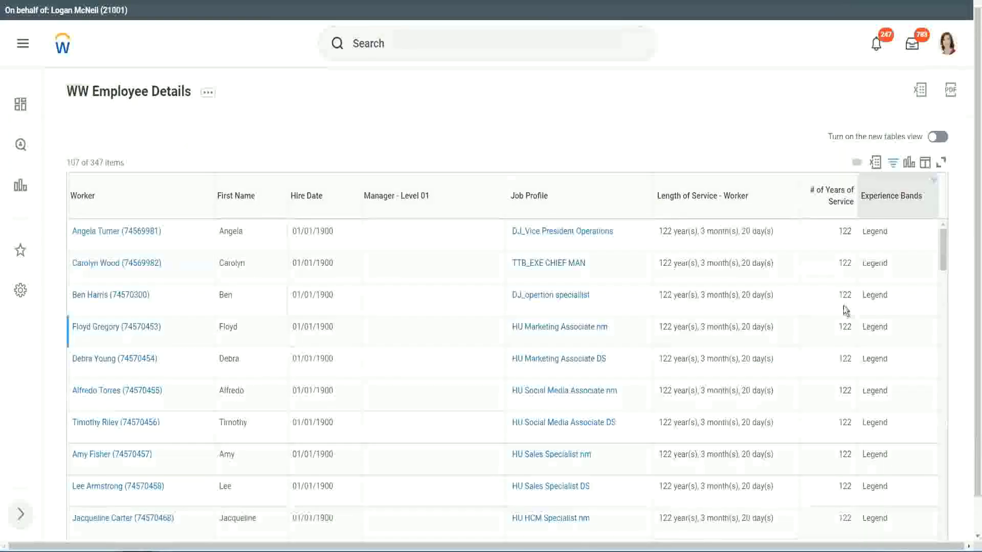
- Review the Legend rows, checking the 1900 hire year and 102 and 122 years of service
scroll(843, 306, "down", 15)
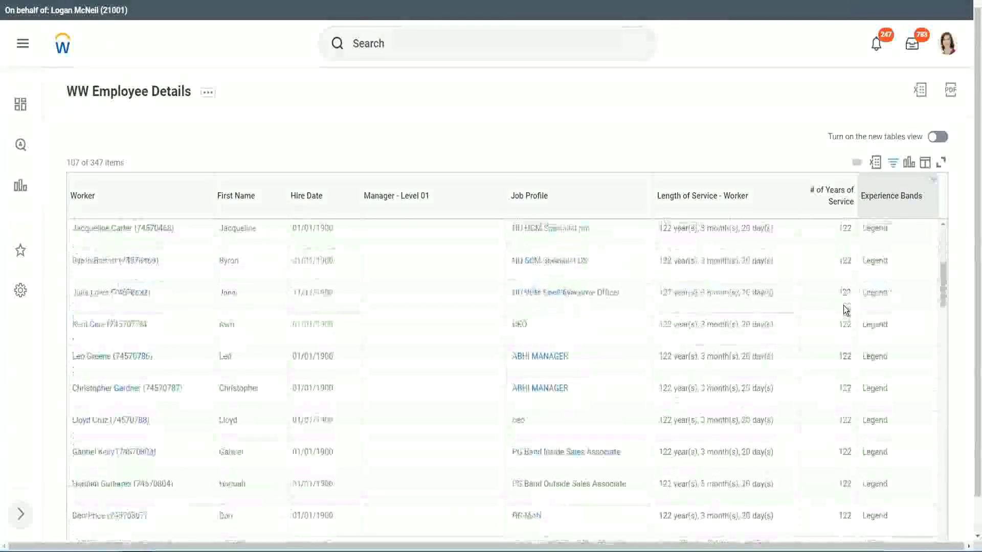
scroll(842, 305, "down", 3)
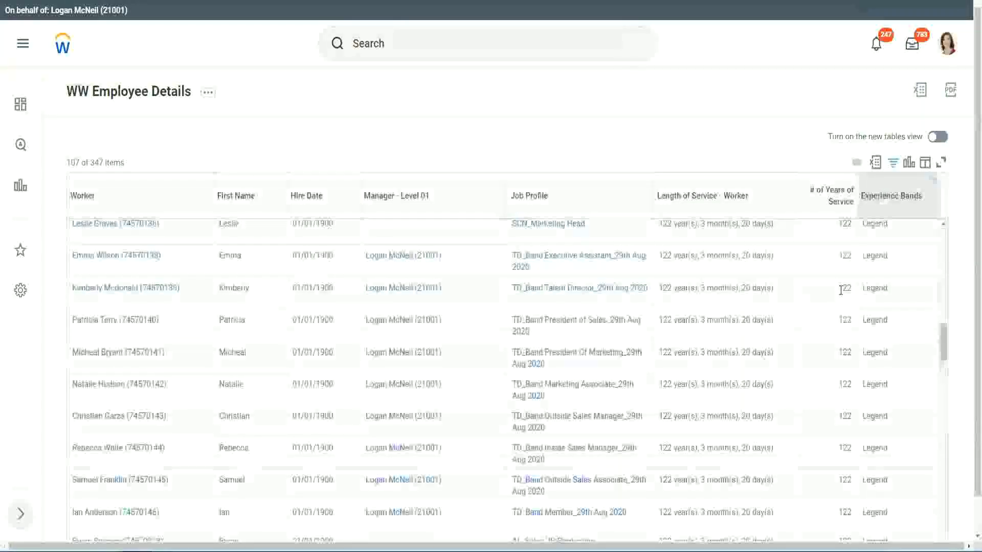
scroll(840, 291, "down", 10)
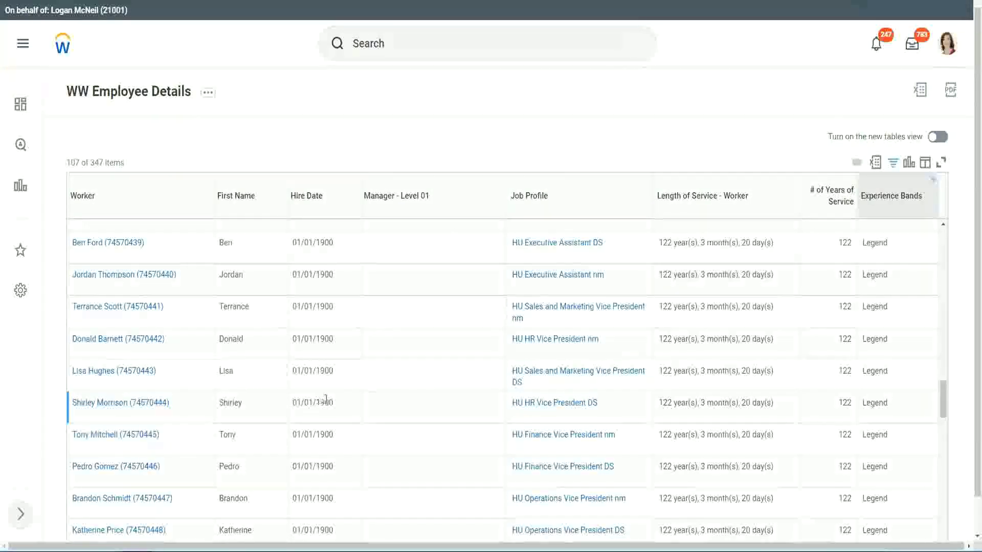
double_click(322, 403)
scroll(835, 384, "down", 5)
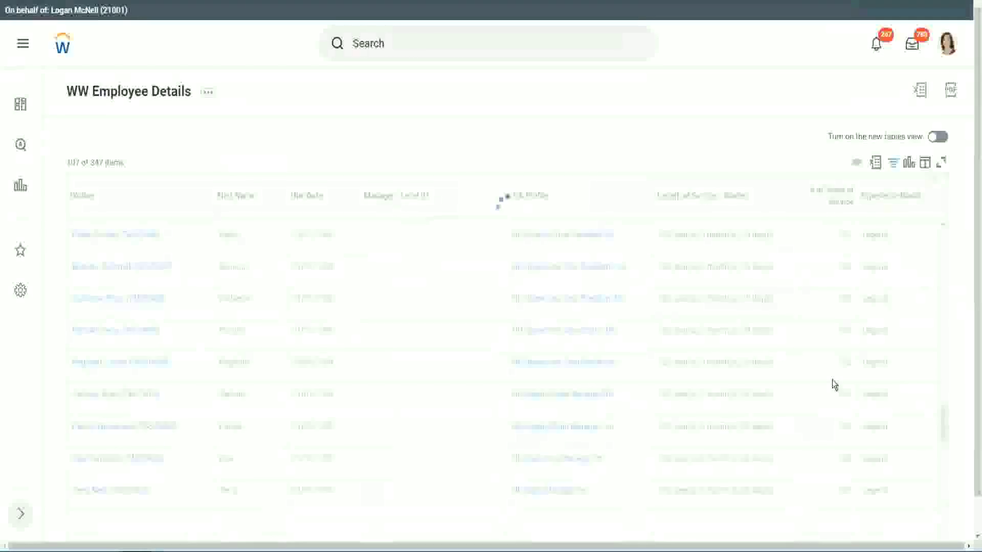
scroll(832, 380, "down", 10)
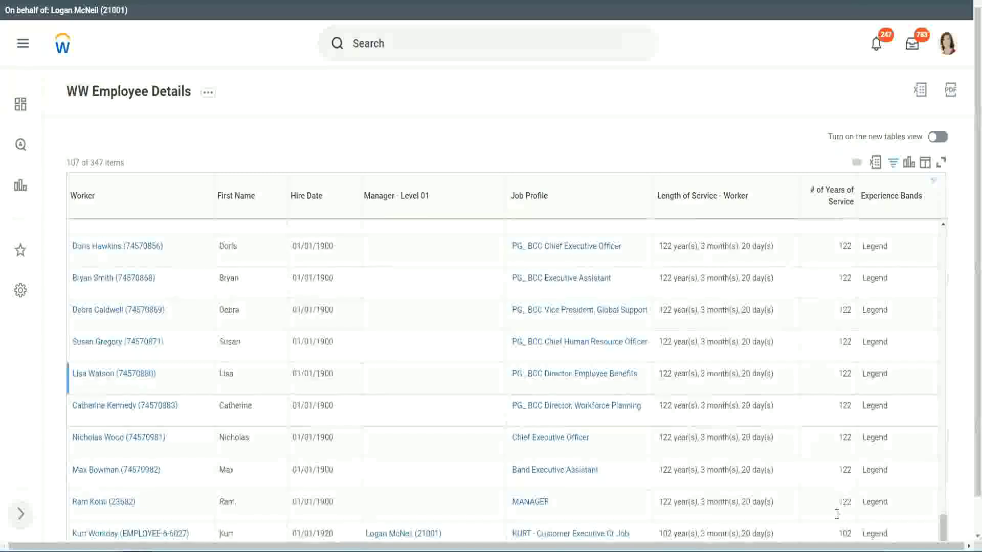
left_click(834, 517)
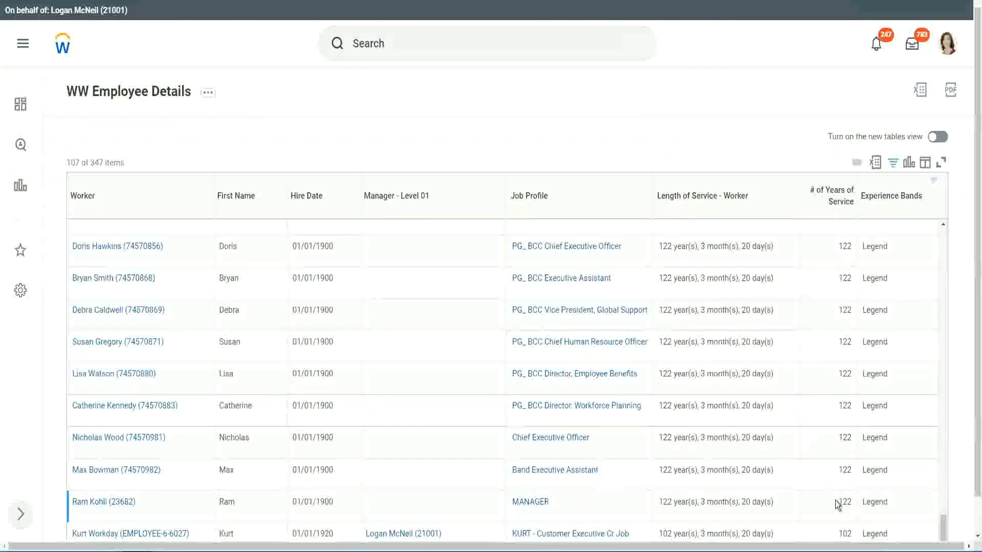
double_click(844, 532)
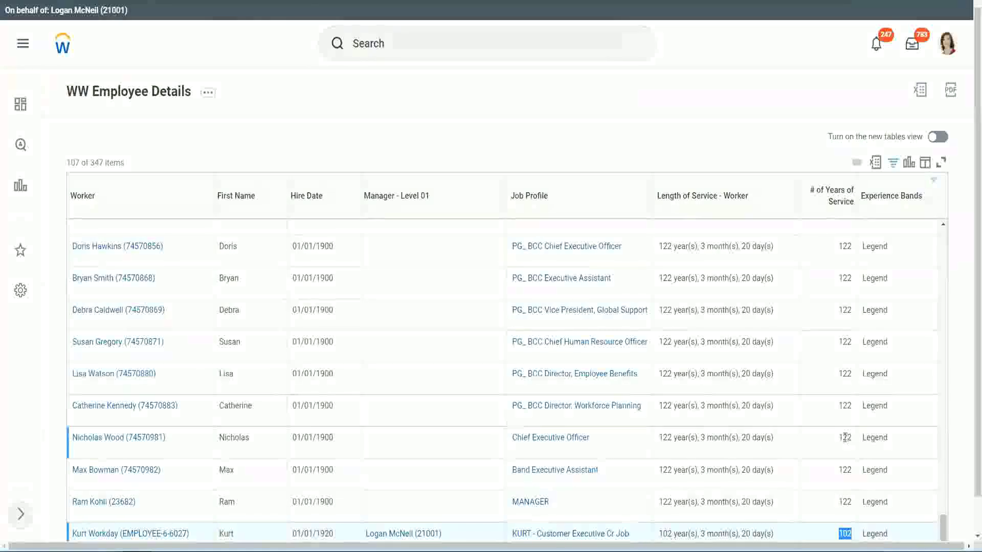
left_click_drag(843, 437, 853, 437)
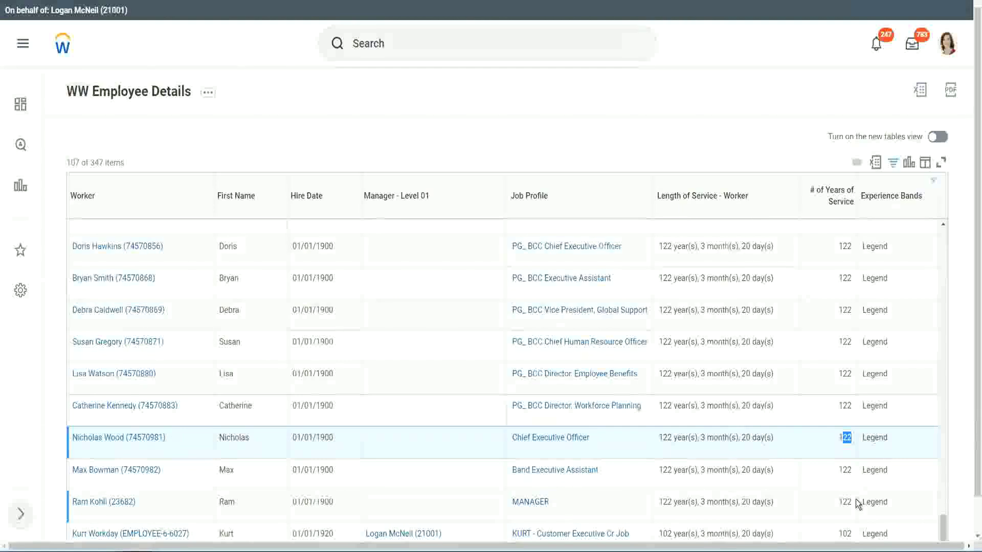
left_click(824, 408)
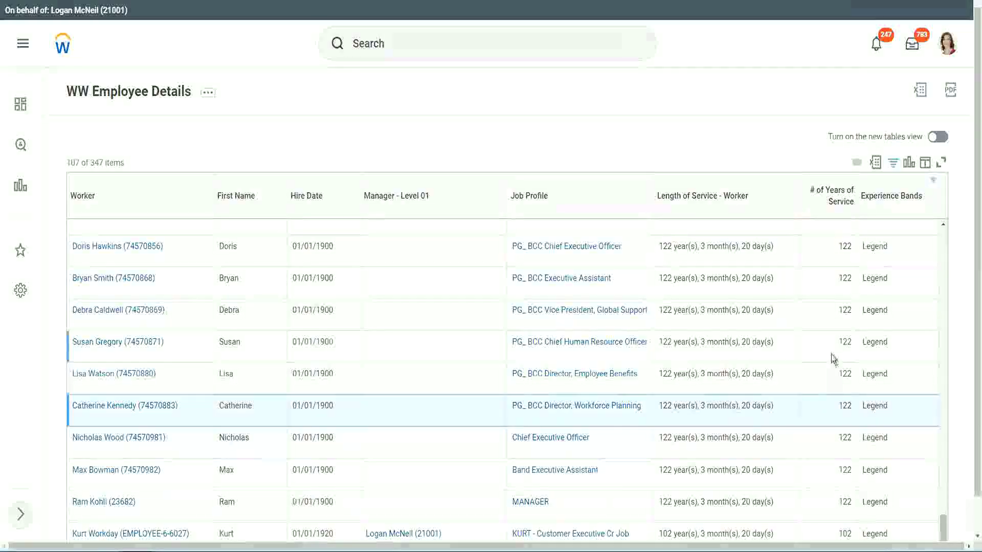
- Replace the Legend filter value with Experienced on the Experience Bands column
left_click(829, 288)
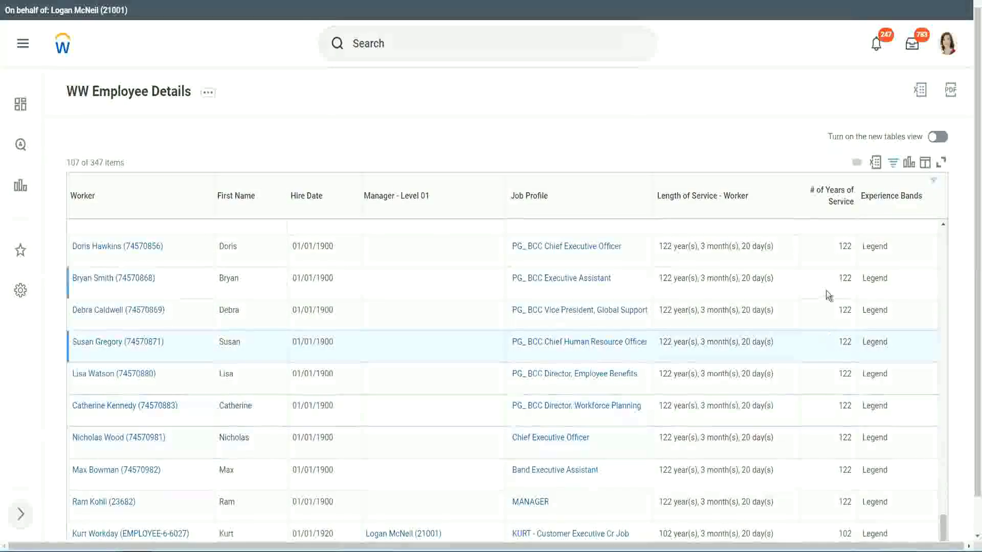
left_click(897, 200)
left_click(803, 396)
double_click(752, 392)
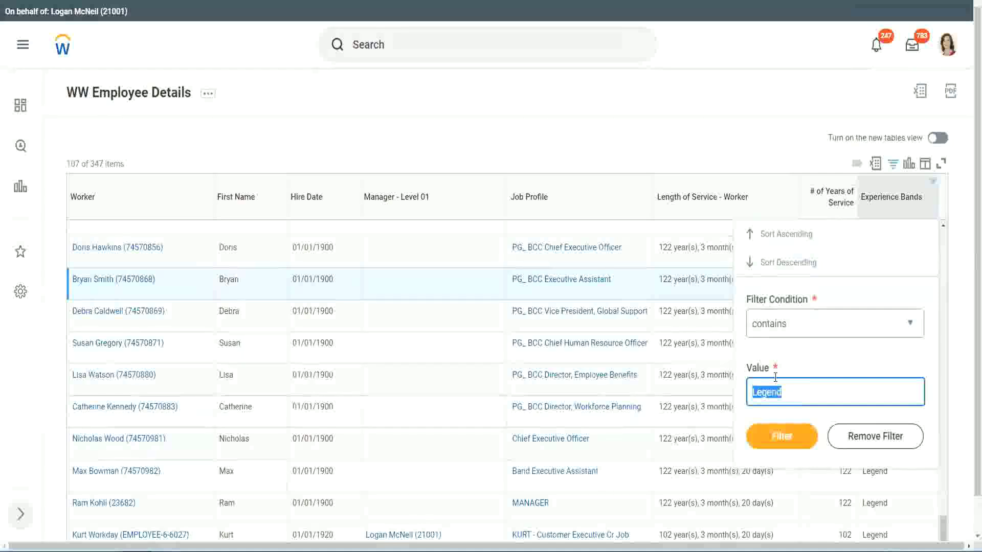
type("Experienced")
left_click(785, 437)
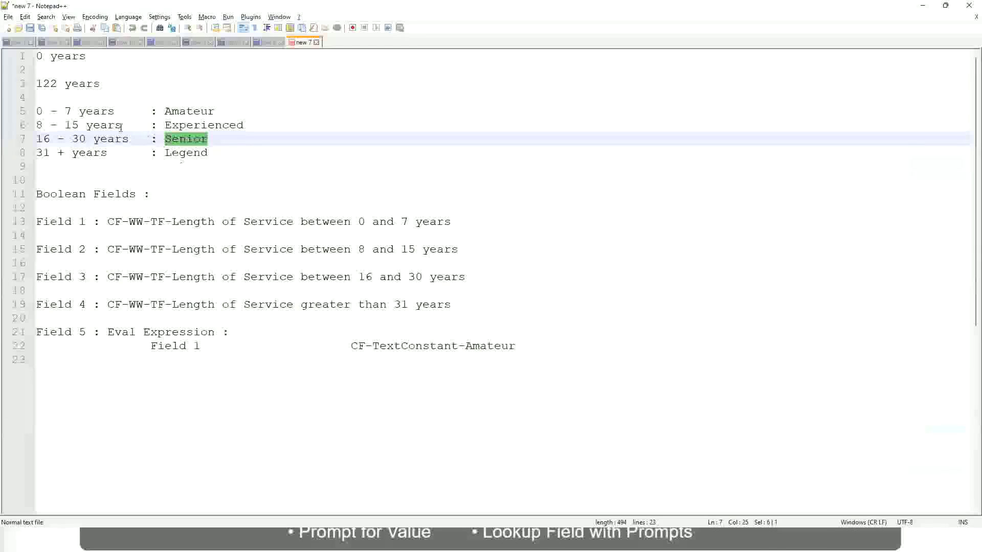
left_click(87, 125)
left_click_drag(47, 124, 85, 125)
left_click(114, 125)
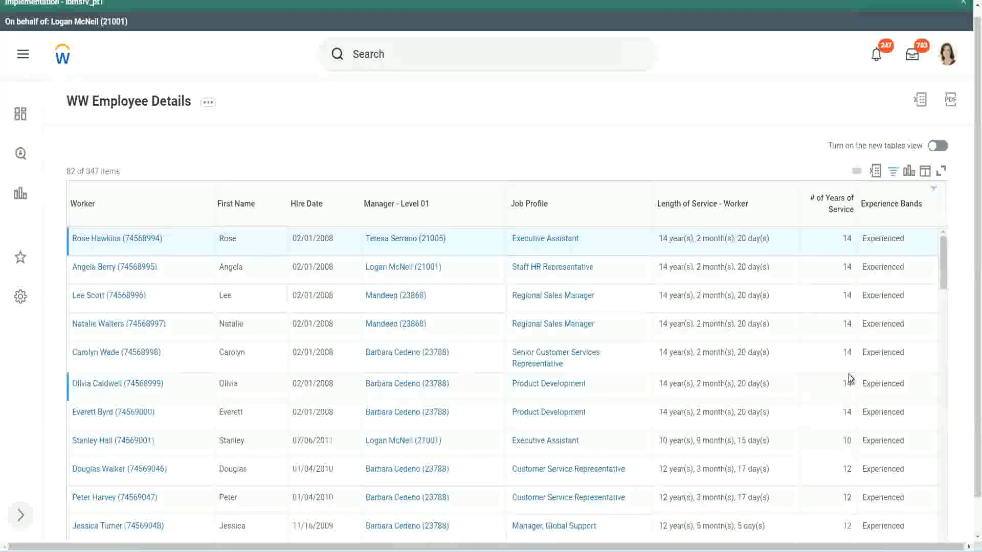
scroll(848, 375, "down", 5)
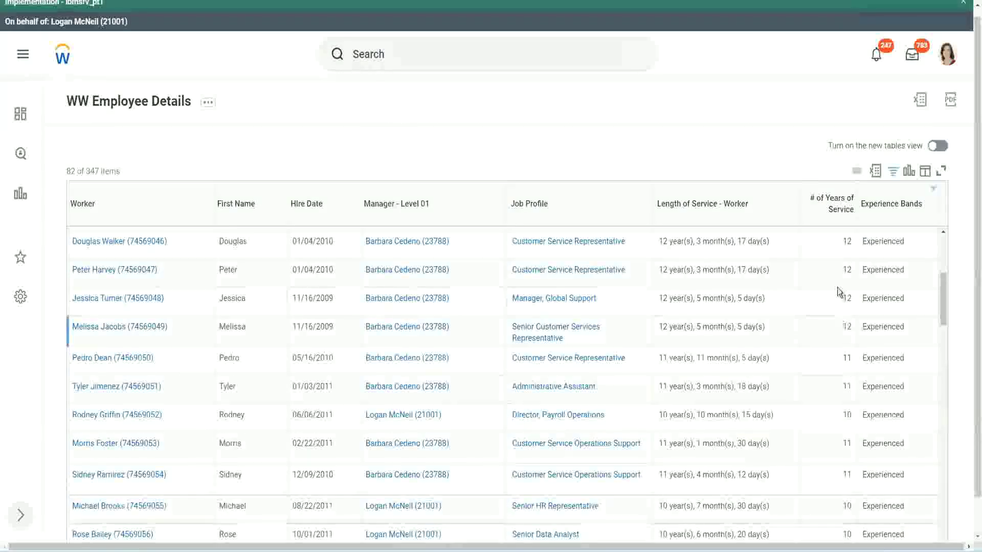
double_click(871, 271)
scroll(849, 358, "down", 2)
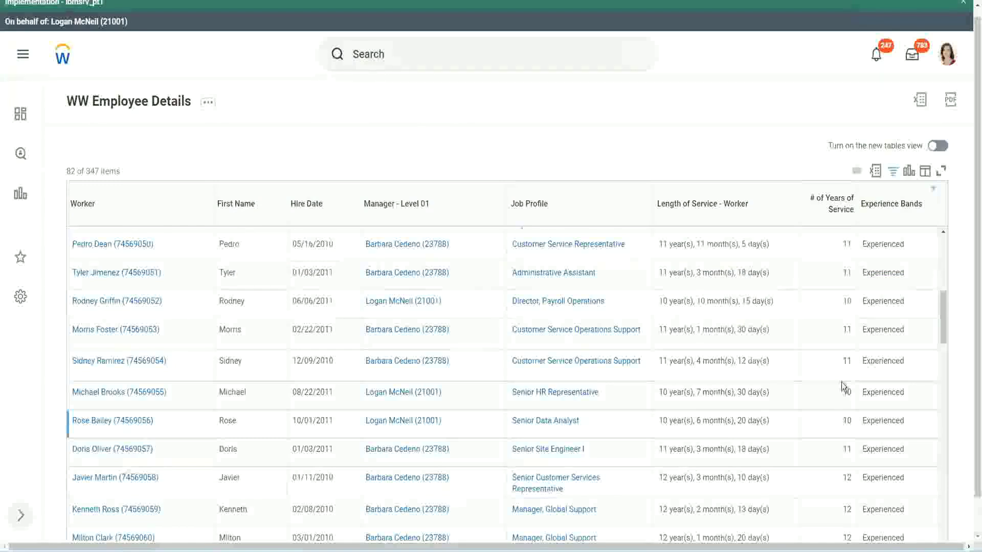
left_click(845, 364)
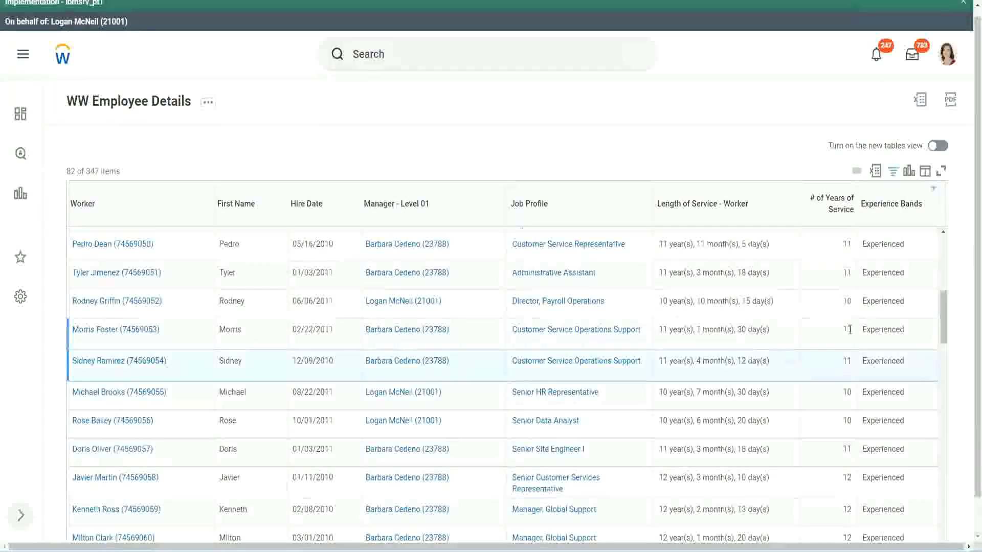
left_click(892, 327)
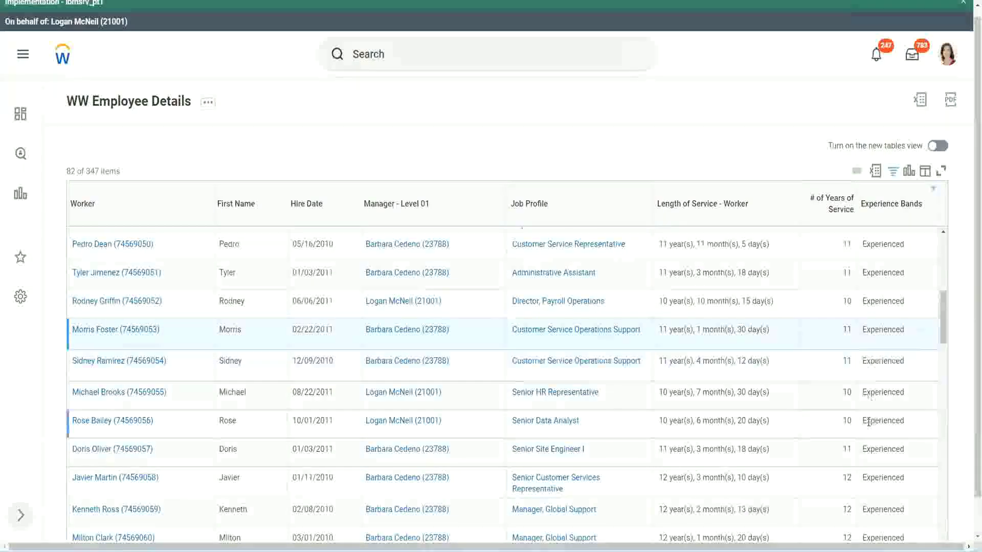
scroll(869, 422, "down", 10)
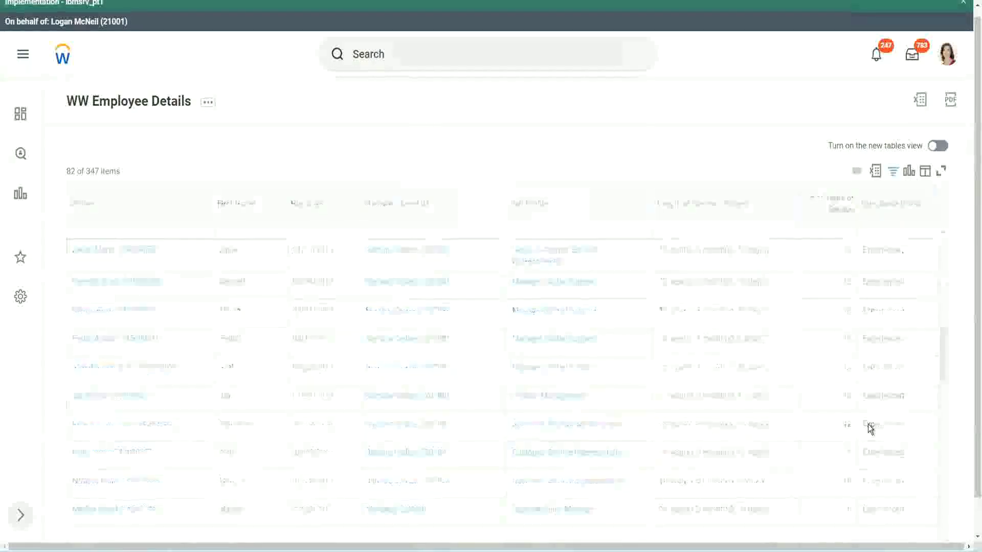